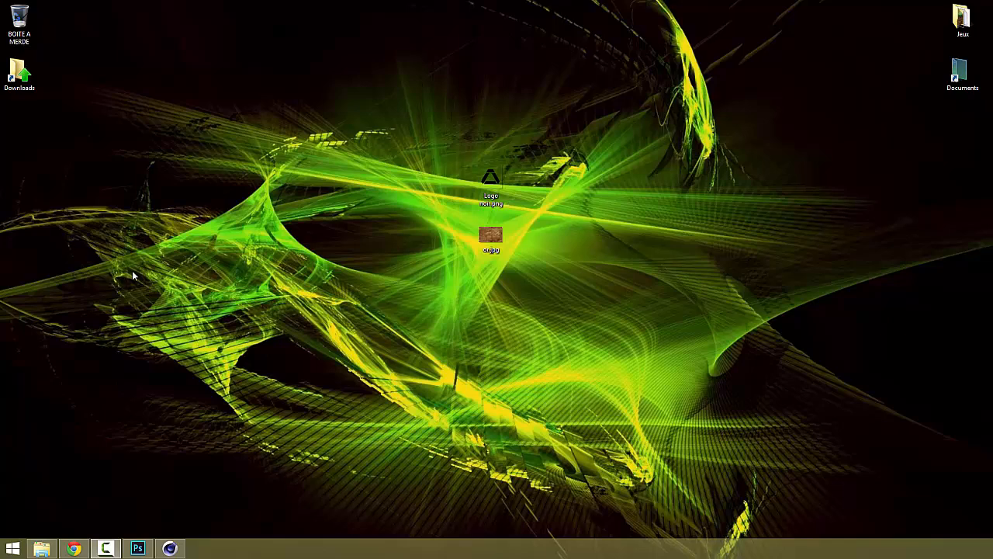
Step: Preview the Logo noir.png image from the desktop and close the viewer
double_click(492, 183)
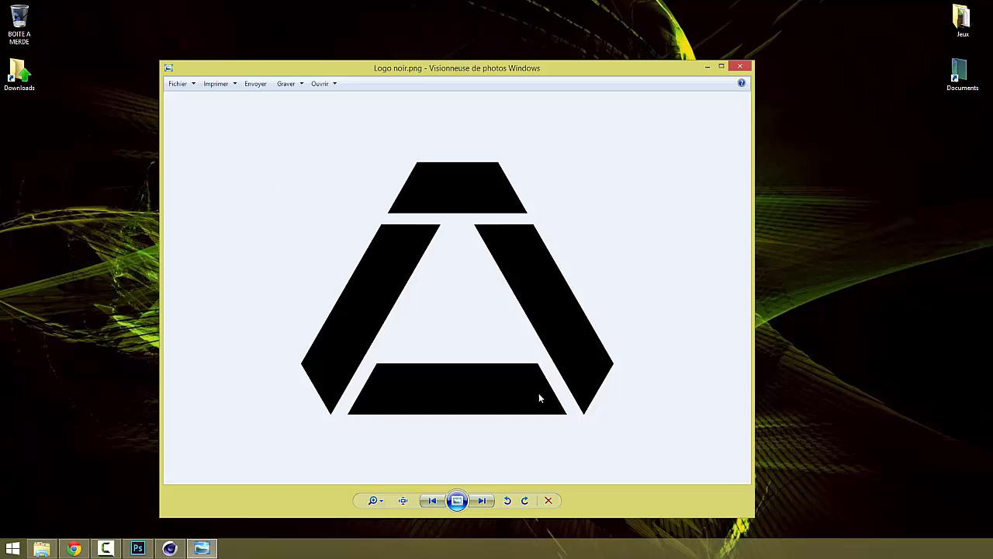
left_click(172, 549)
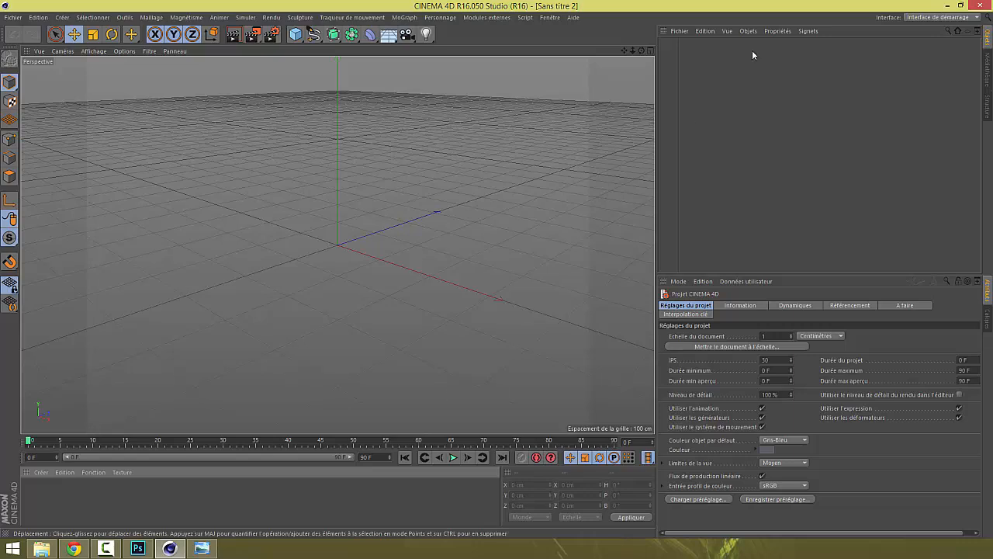
left_click(947, 5)
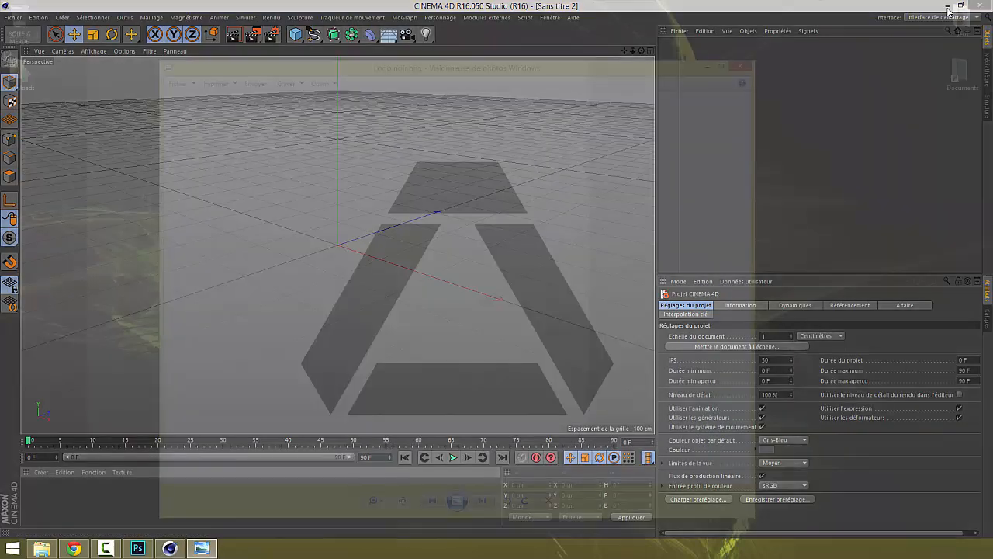
left_click(737, 66)
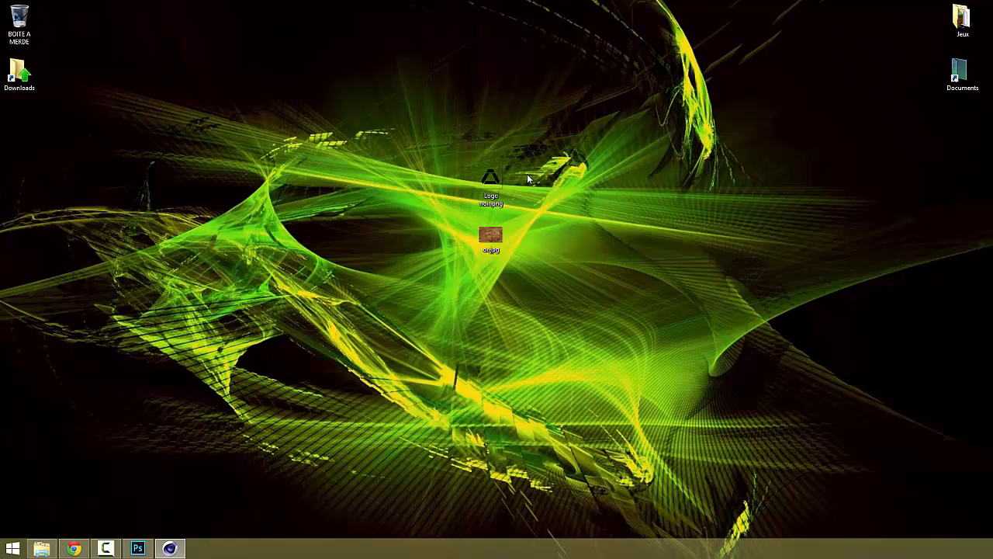
left_click_drag(428, 142, 456, 148)
left_click(411, 135)
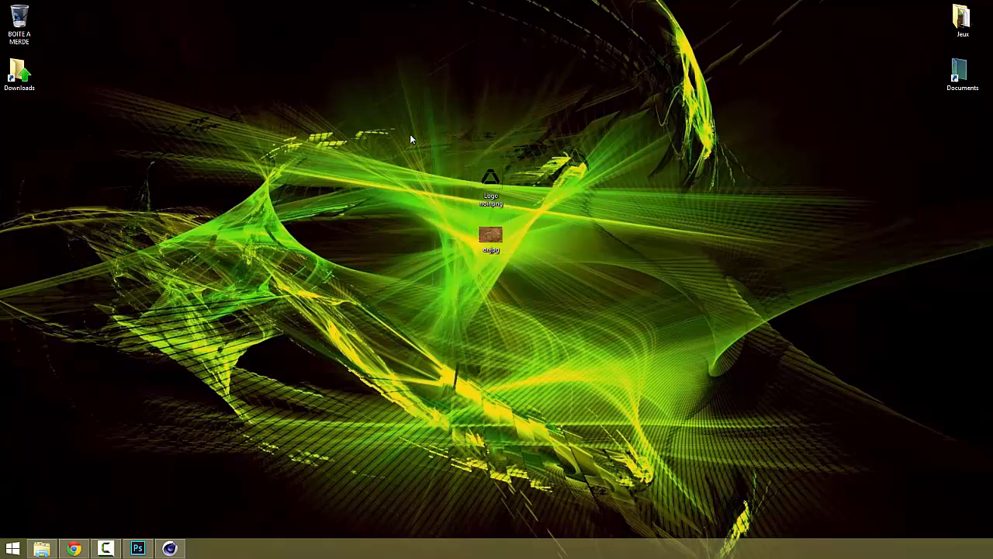
double_click(490, 182)
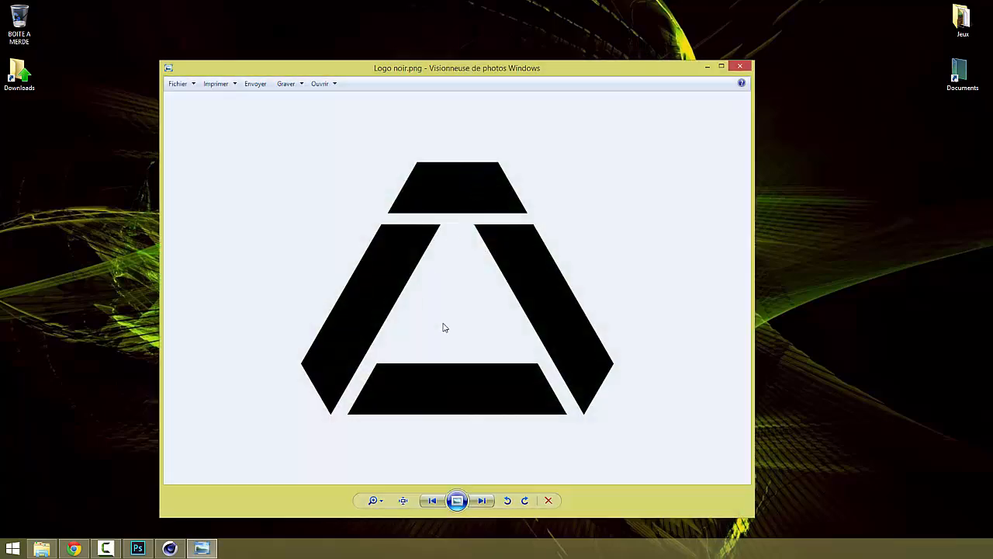
left_click(741, 67)
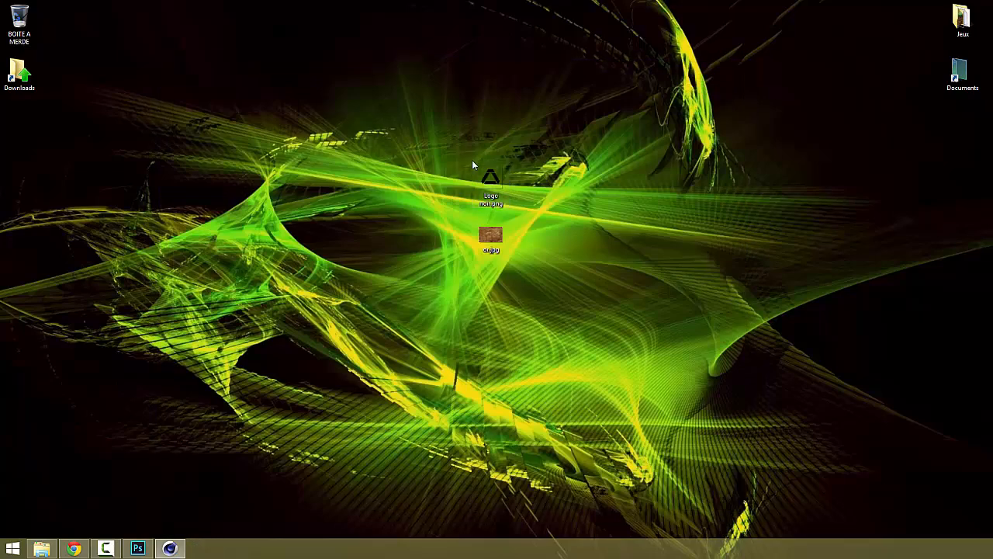
Step: Open Logo noir.png in Photoshop and load the four logo shapes as a selection
left_click_drag(490, 184, 354, 286)
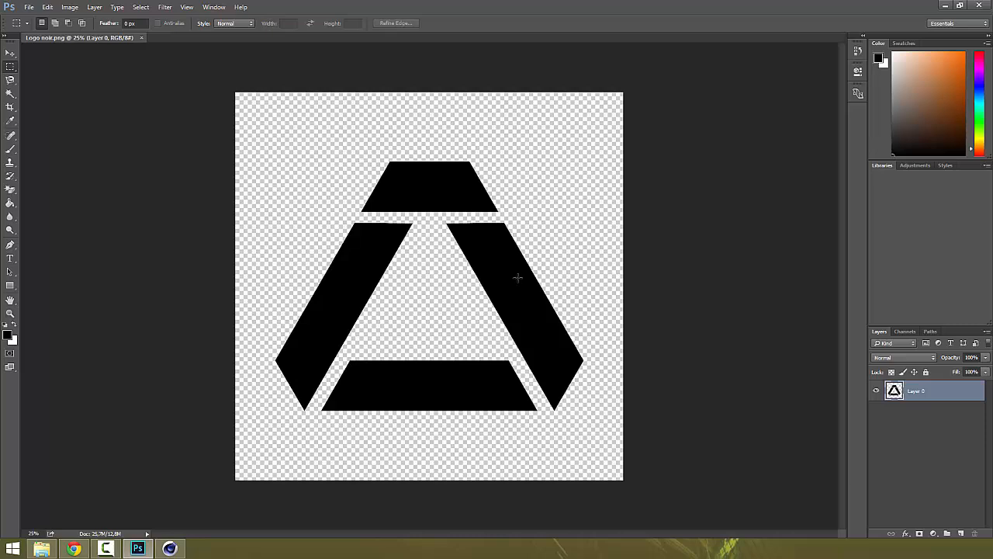
left_click(10, 52)
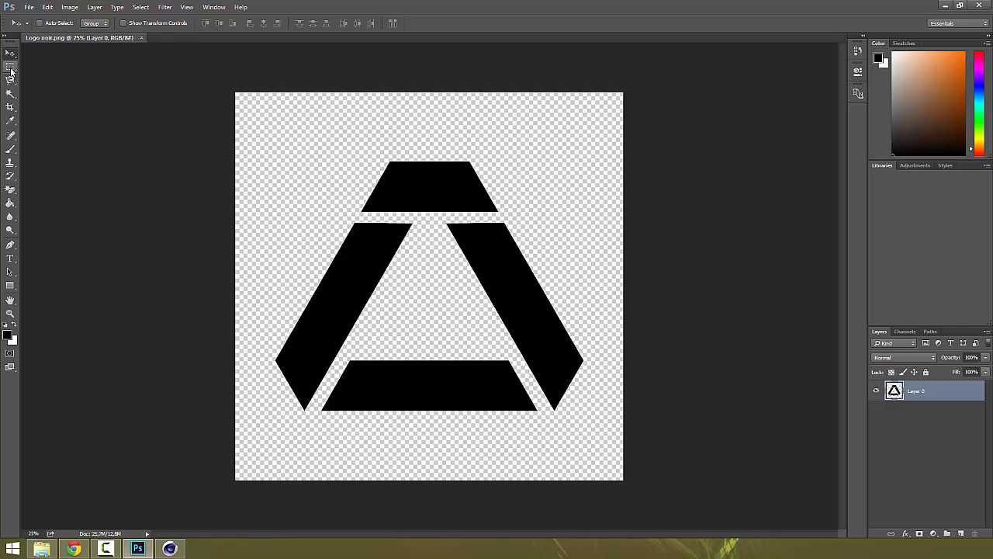
left_click(11, 69)
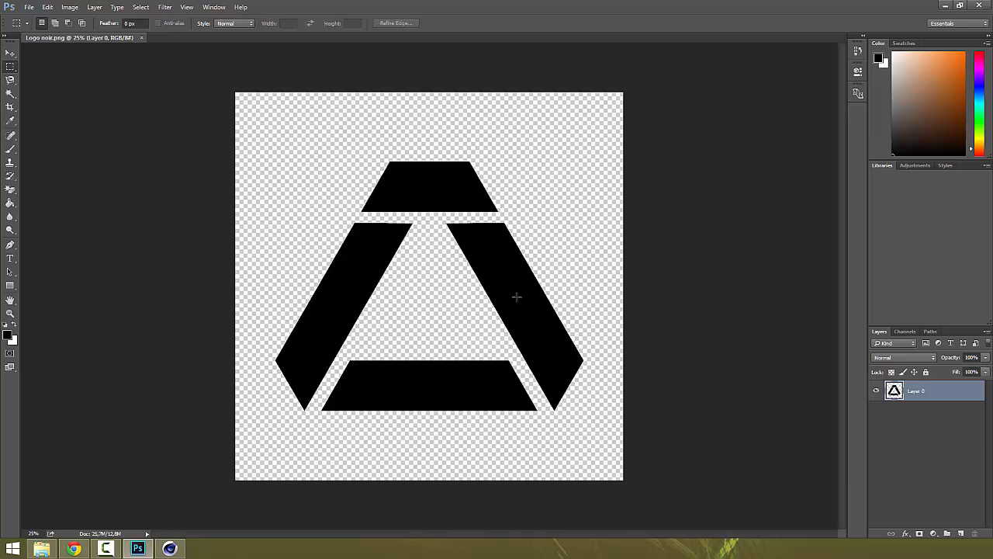
right_click(517, 296)
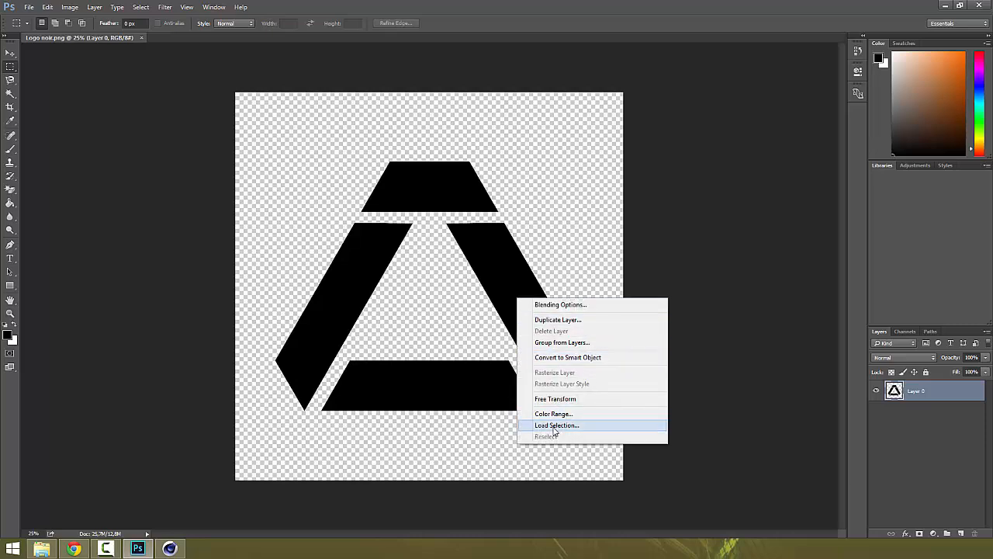
left_click(555, 426)
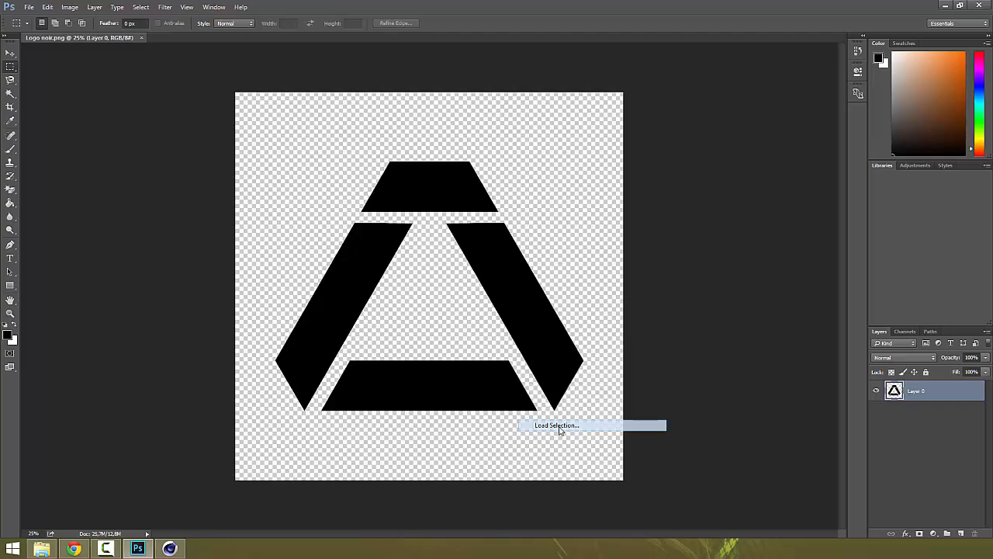
left_click(580, 158)
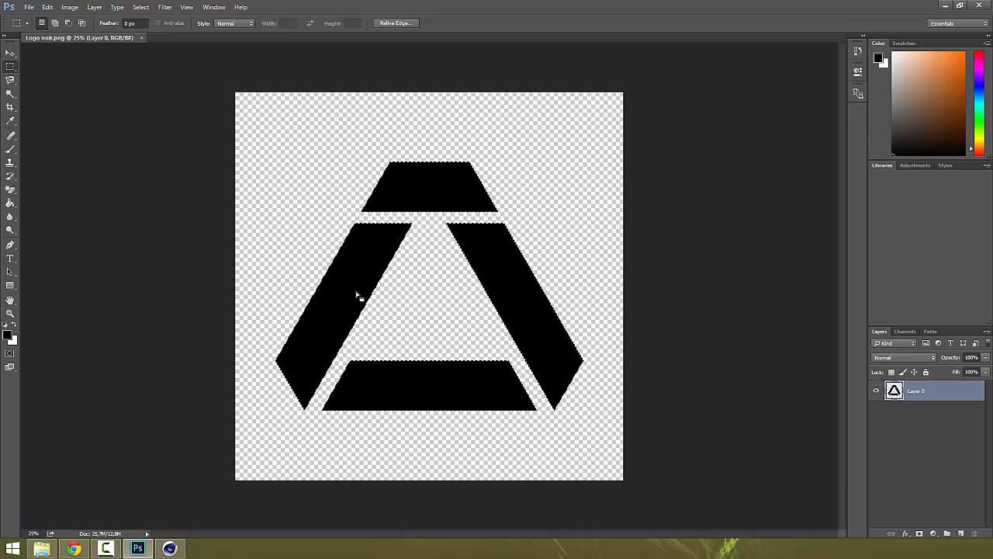
Step: Convert the logo selection into a work path with a tolerance of 2.0 pixels
right_click(357, 296)
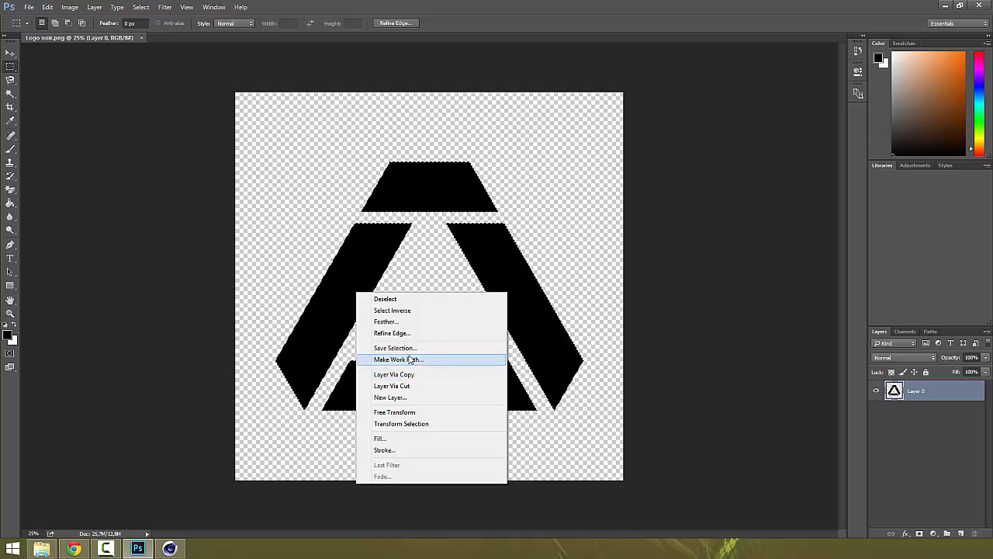
left_click(402, 360)
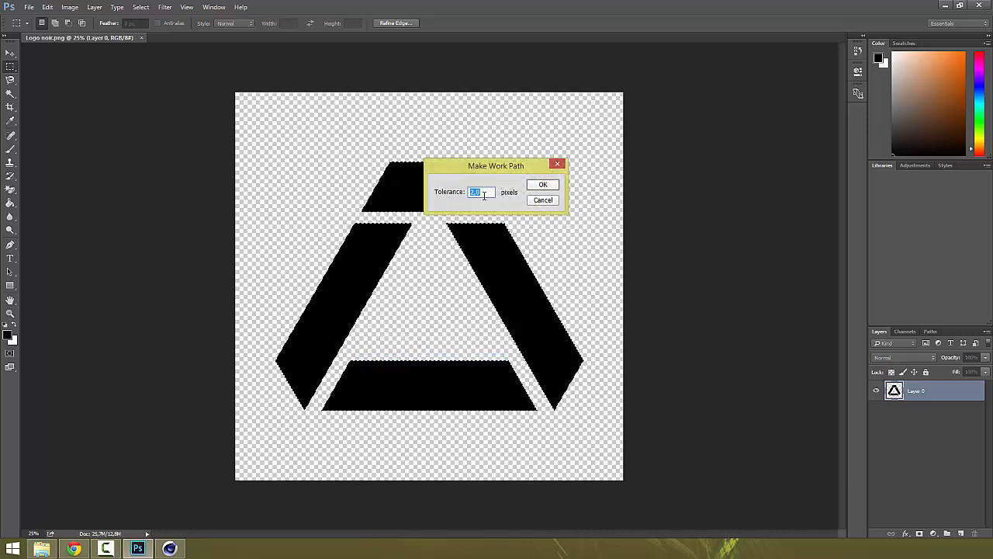
left_click(541, 187)
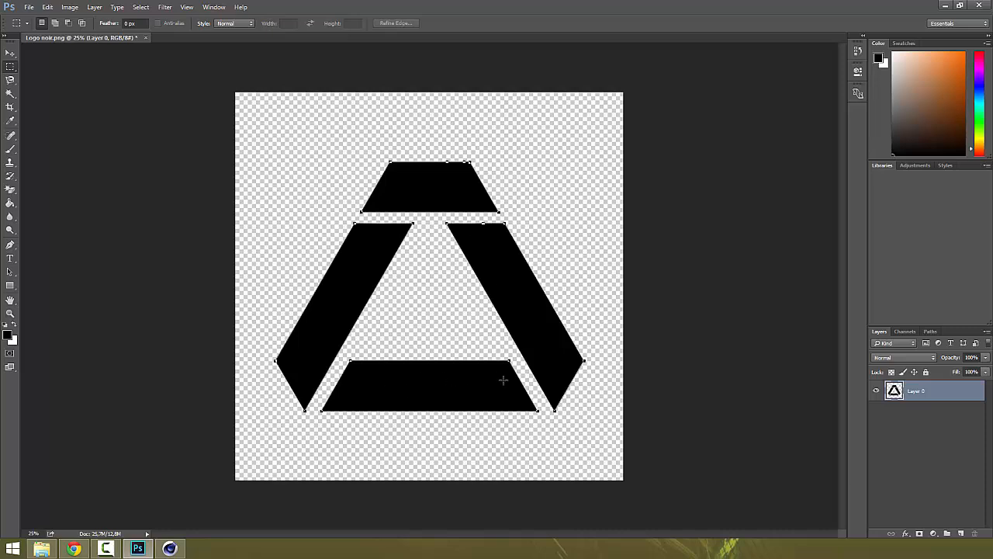
Step: Export the Work Path to an Adobe Illustrator file named Logo noir.ai on the desktop (Bureau)
left_click(31, 7)
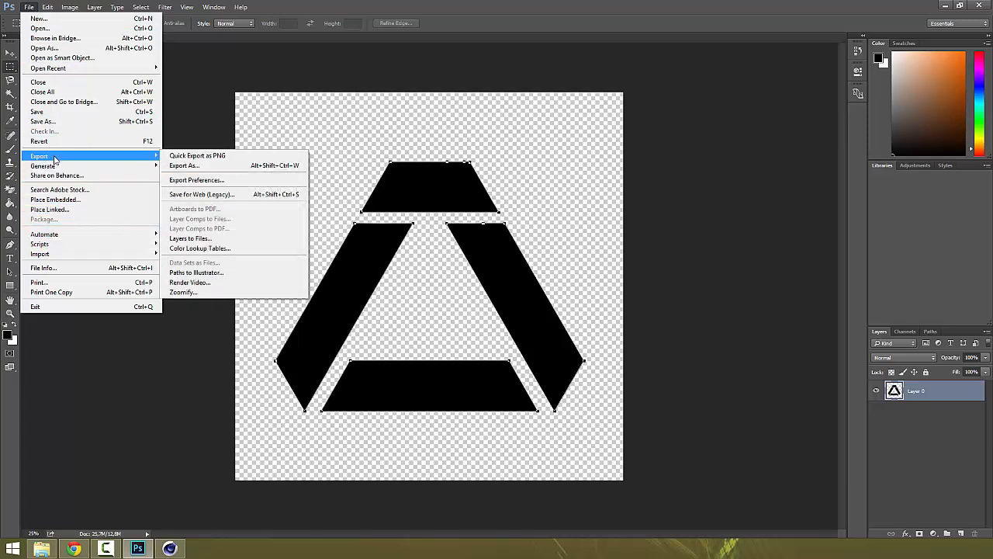
mouse_move(140, 157)
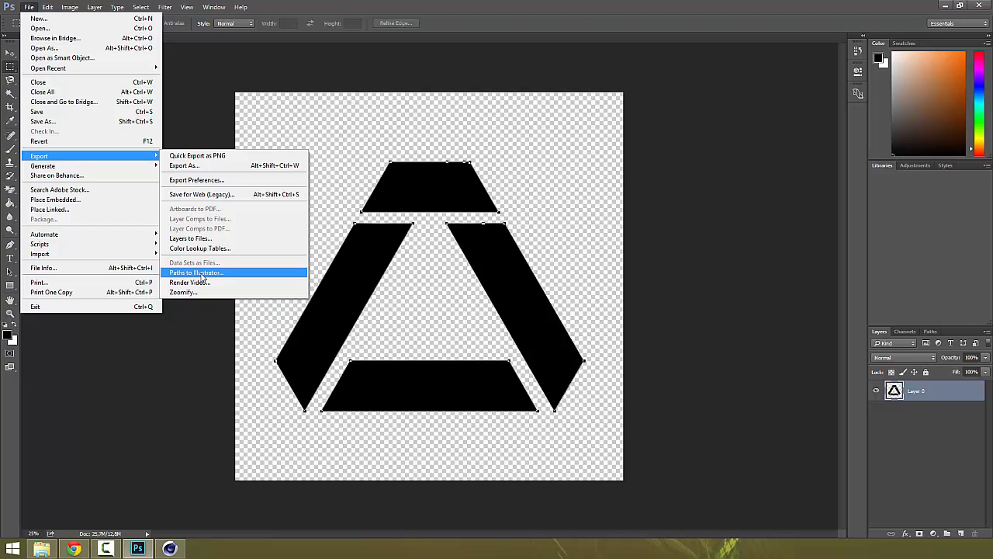
left_click(200, 274)
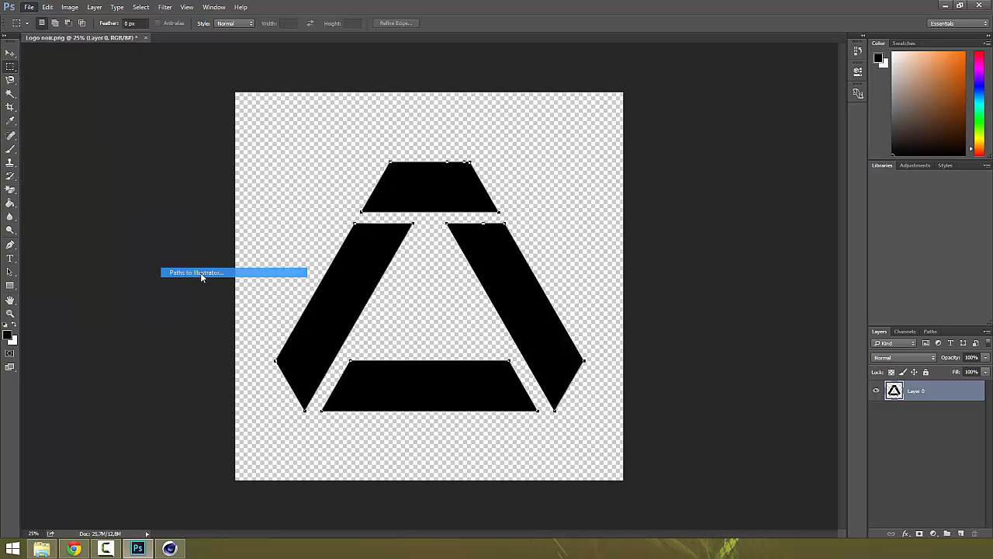
left_click(453, 195)
left_click(452, 196)
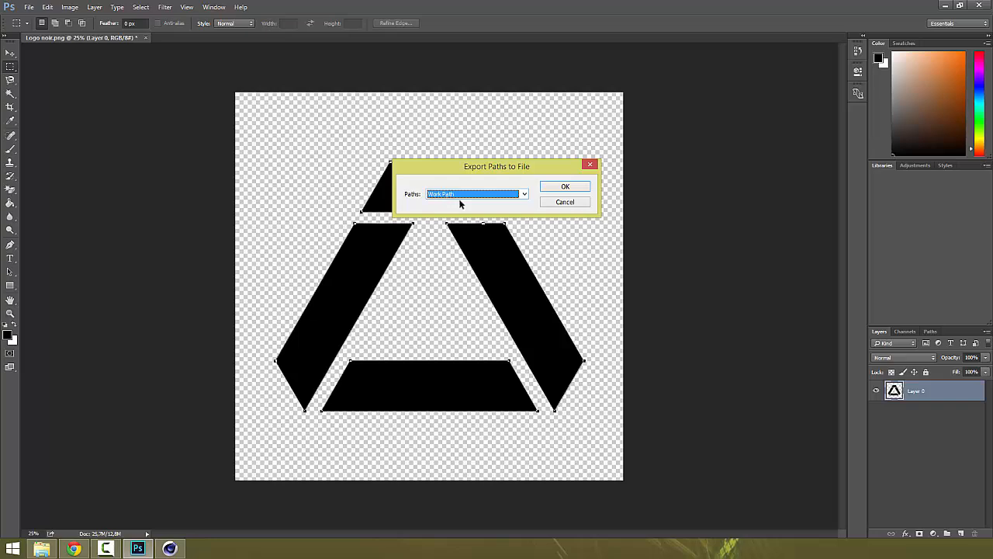
left_click(572, 190)
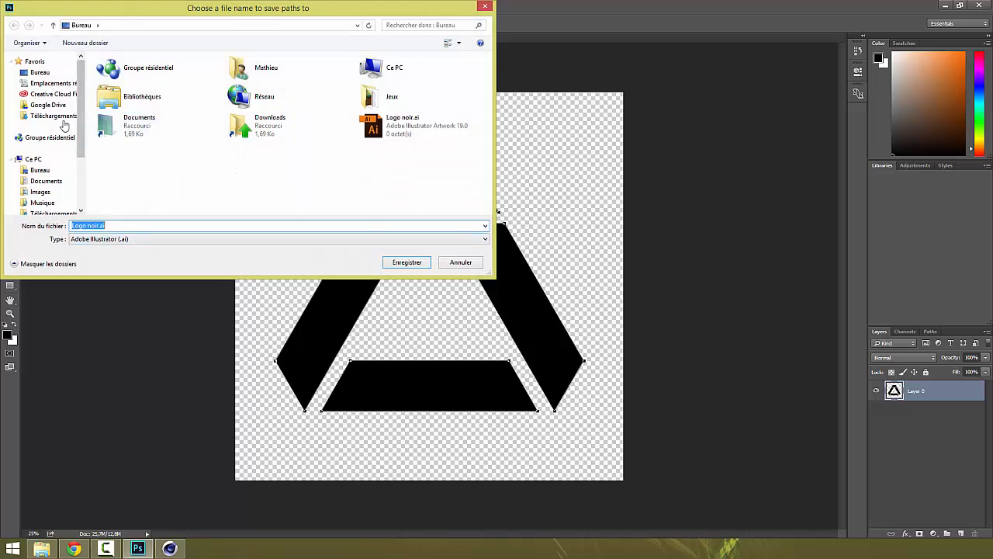
left_click(39, 72)
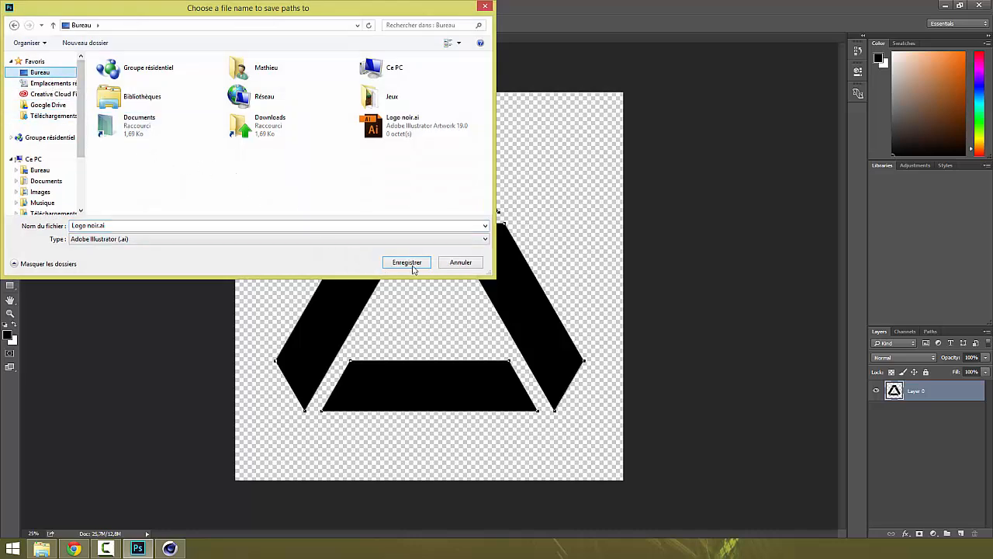
left_click(414, 264)
left_click(518, 274)
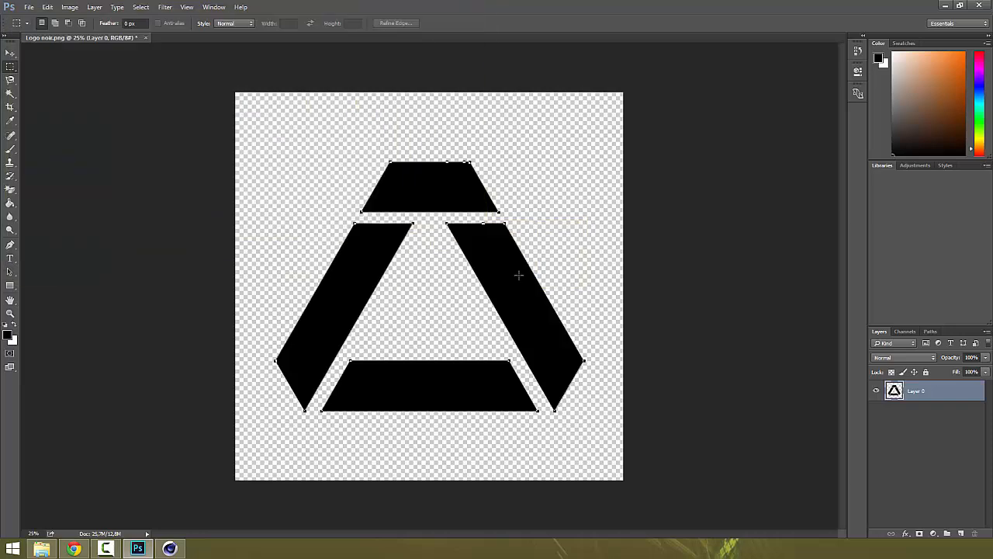
Step: Minimize Photoshop and place the exported Logo noir.ai file below or.jpg on the desktop
left_click(946, 6)
left_click_drag(20, 126, 496, 306)
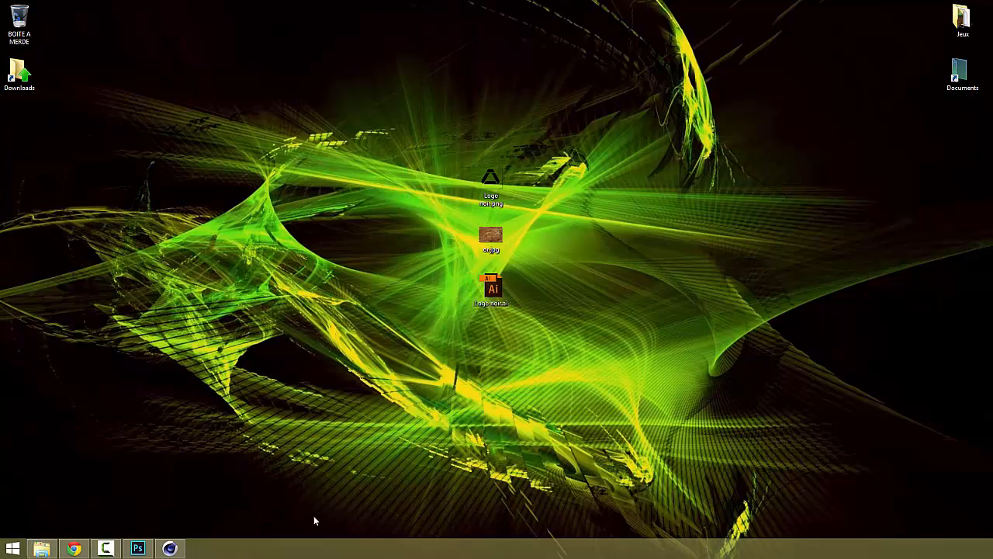
left_click(491, 295)
left_click(507, 304)
left_click_drag(495, 296, 571, 339)
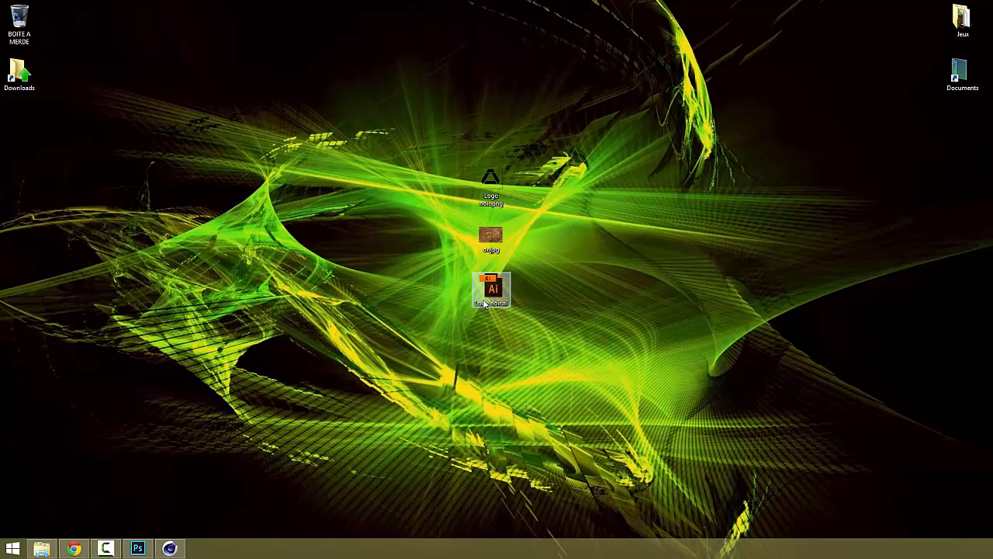
Step: Import Logo noir.ai into Cinema 4D as a separate project, with scale factor 1 centimetre and connected splines
left_click_drag(484, 304, 446, 211)
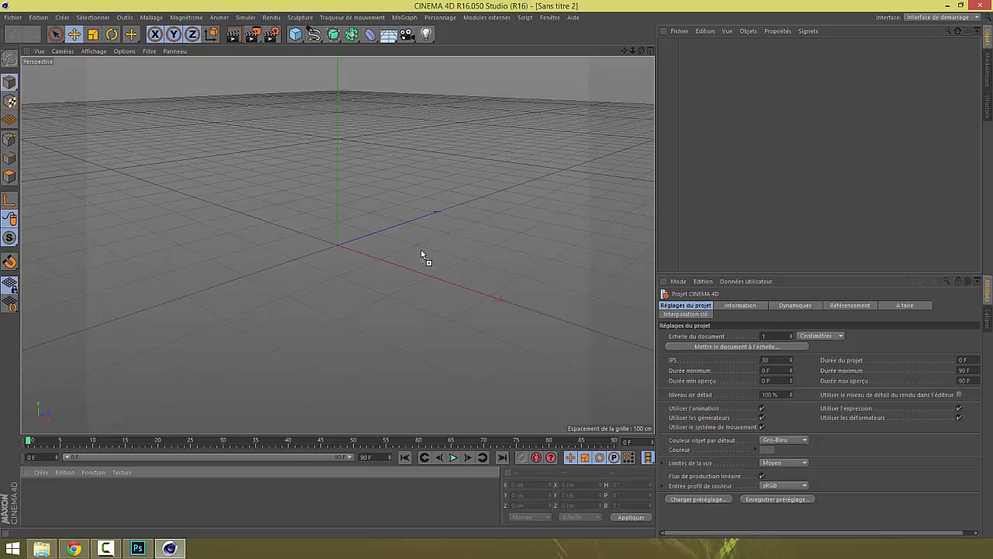
left_click_drag(421, 254, 421, 254)
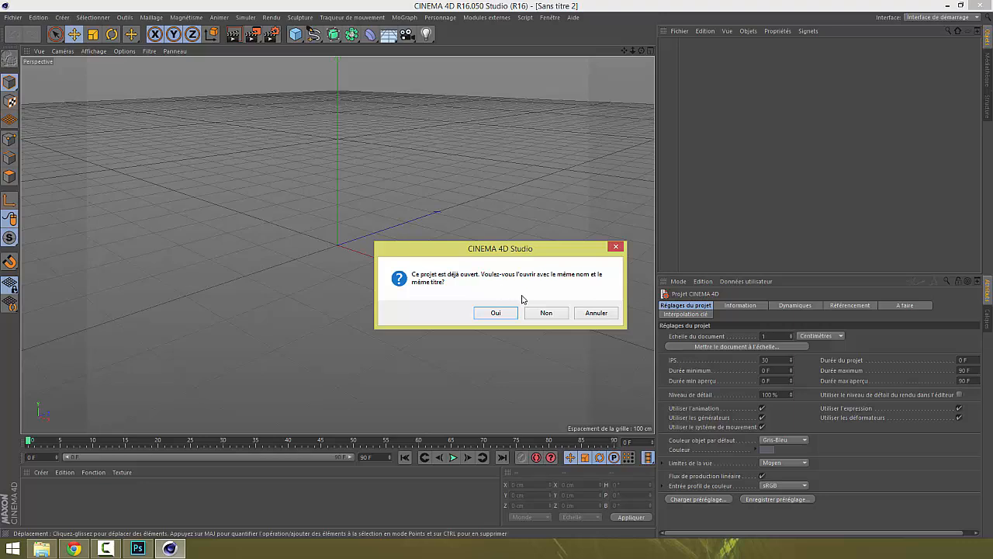
left_click(542, 317)
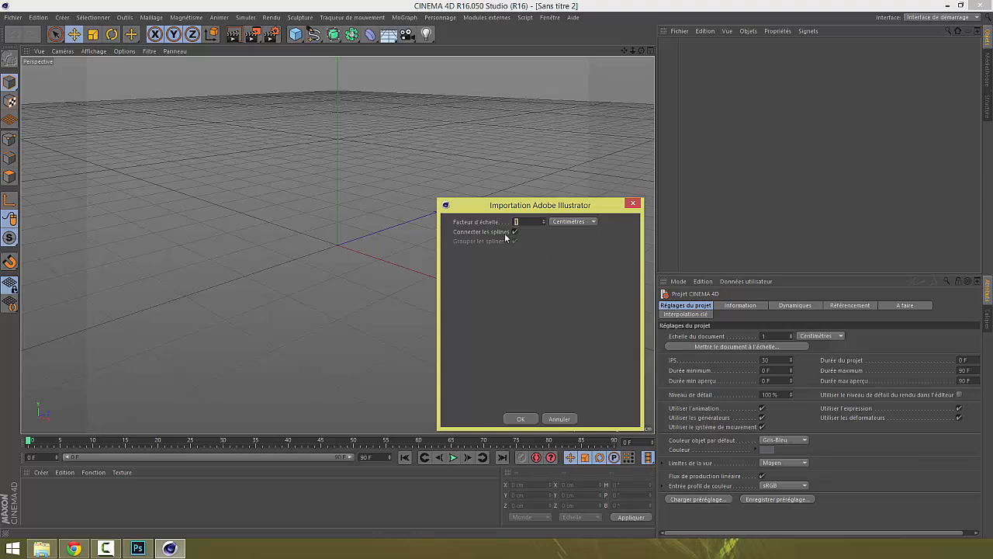
left_click_drag(520, 206, 467, 176)
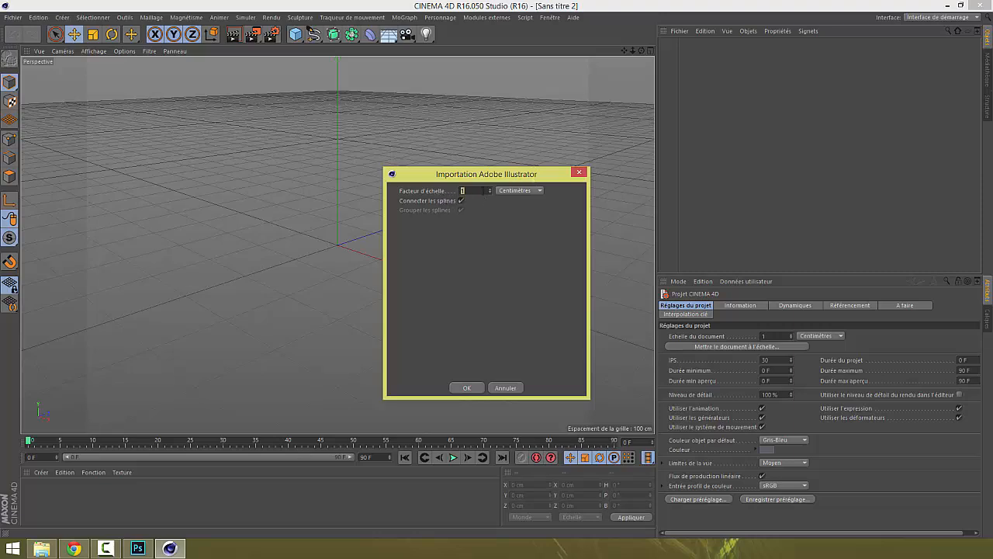
left_click(514, 191)
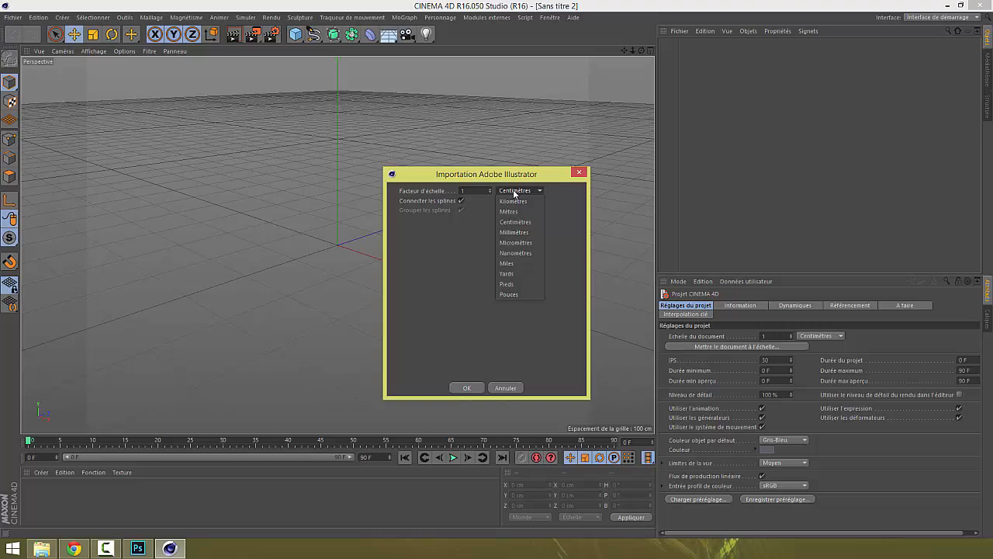
left_click(514, 191)
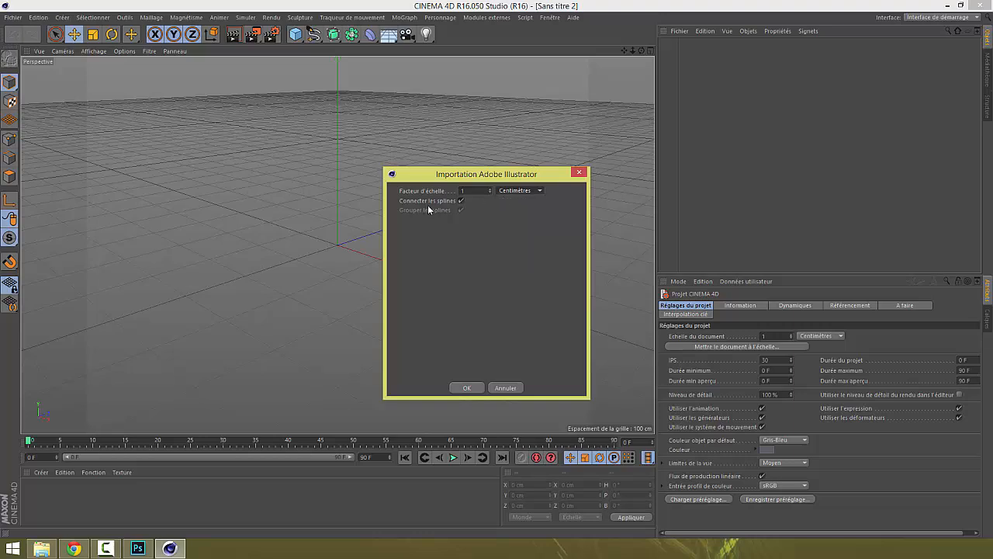
left_click(464, 388)
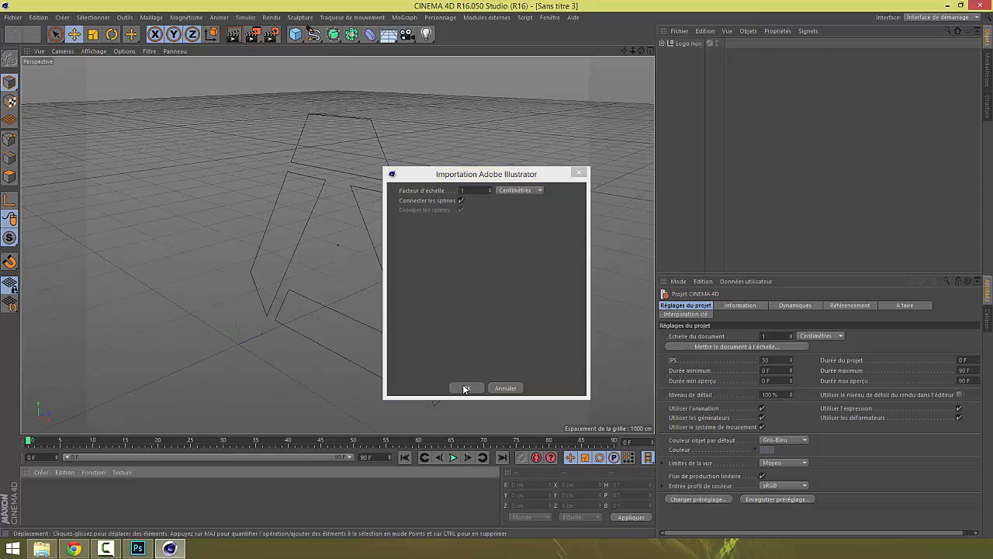
Step: Examine the individual splines grouped under the imported Logo noir object
left_click(291, 194)
mouse_move(292, 193)
left_mouse_down()
mouse_move(373, 358)
mouse_move(344, 143)
left_mouse_up()
left_click(220, 164)
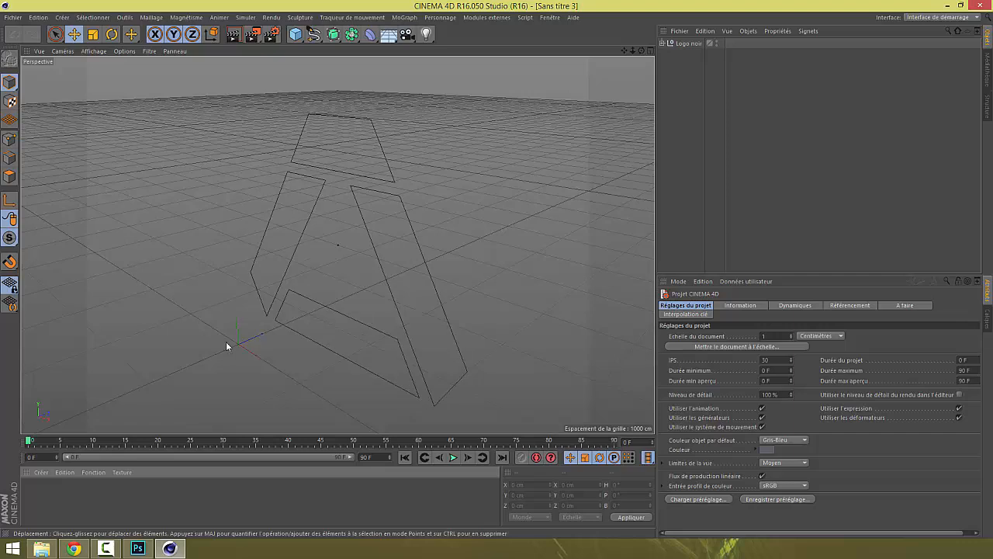
left_click(686, 44)
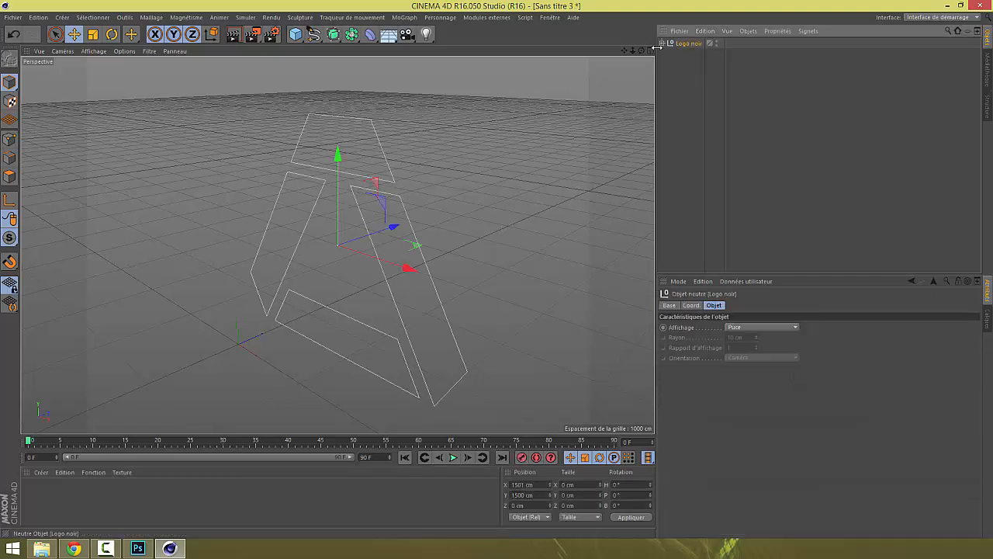
left_click(663, 43)
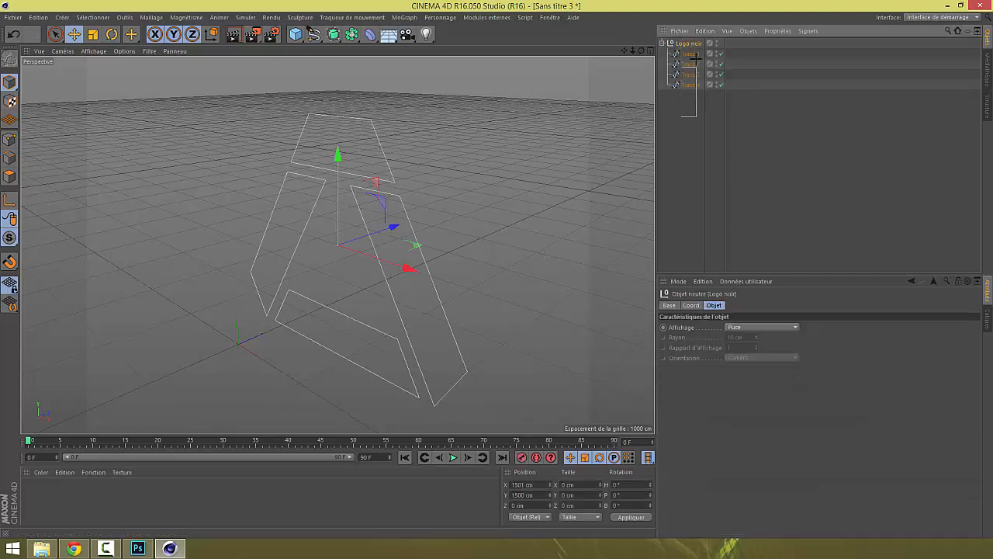
left_click(691, 128)
left_click(661, 44)
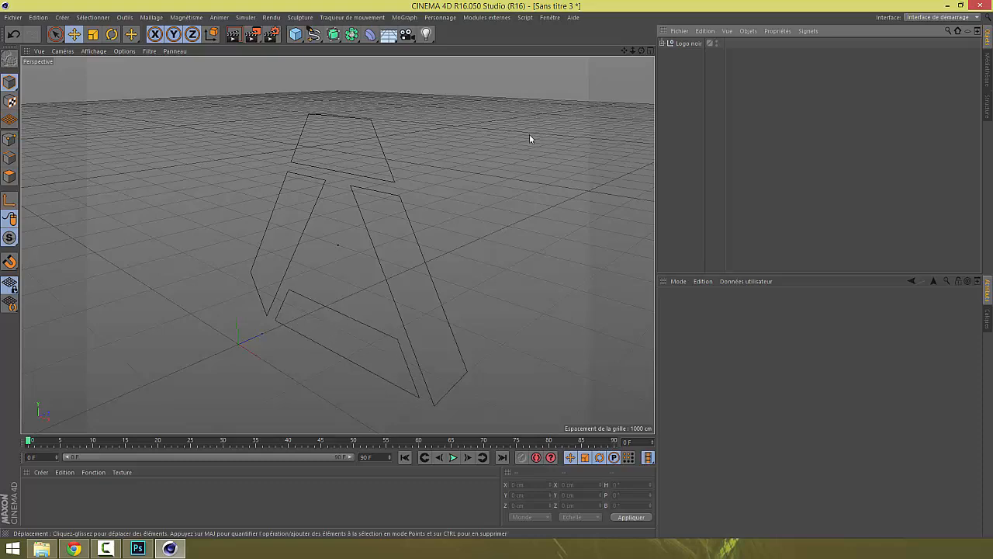
Step: Add an Extrusion generator to the scene and make the Logo noir spline group its child
left_click(686, 43)
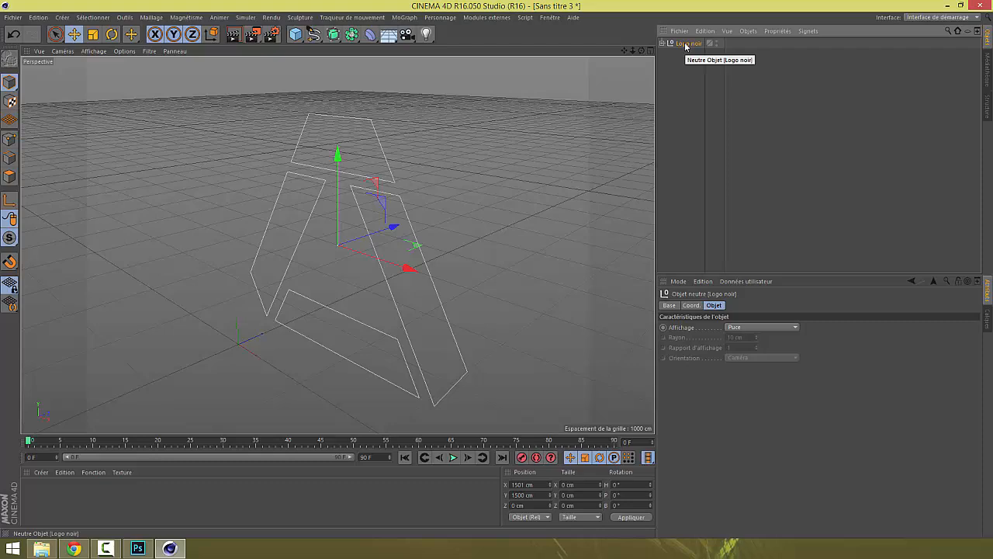
left_click(334, 40)
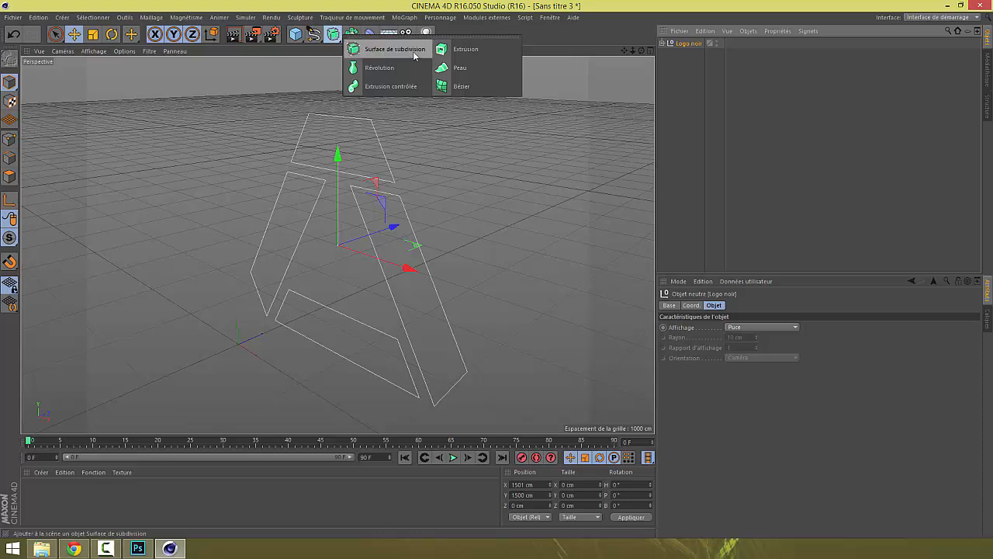
left_click(464, 49)
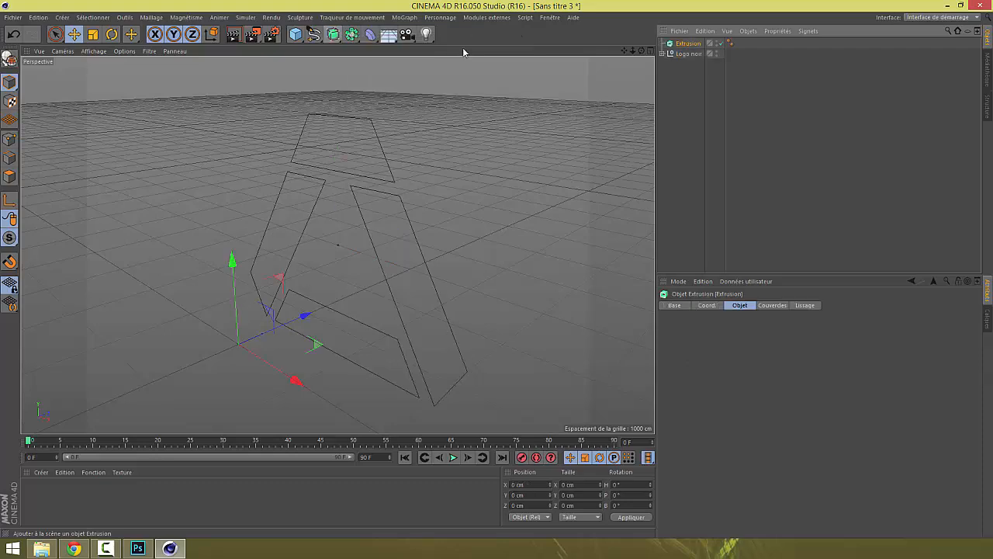
left_click(684, 64)
mouse_move(686, 54)
left_mouse_down()
mouse_move(685, 46)
mouse_move(697, 45)
mouse_move(693, 55)
mouse_move(702, 46)
mouse_move(688, 43)
left_mouse_up()
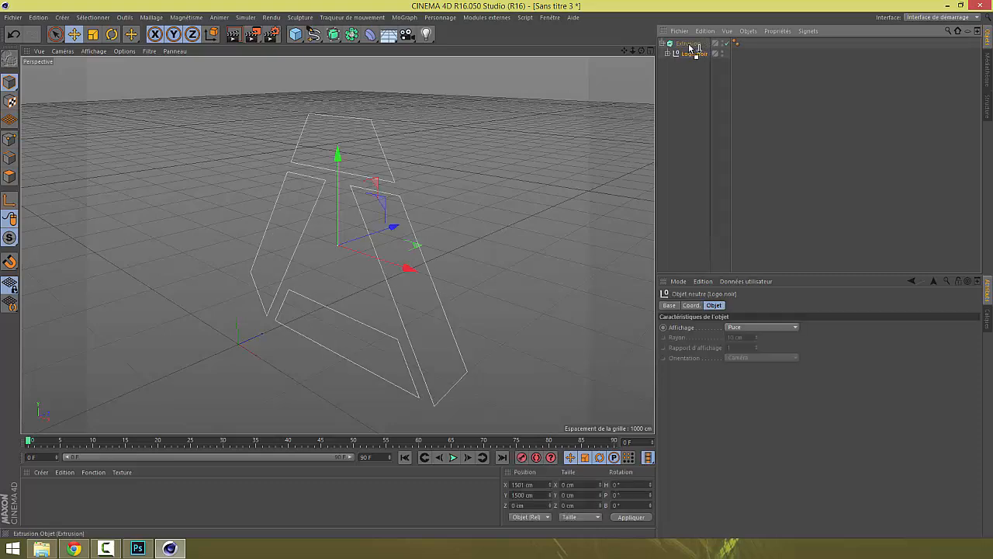
left_click(664, 45)
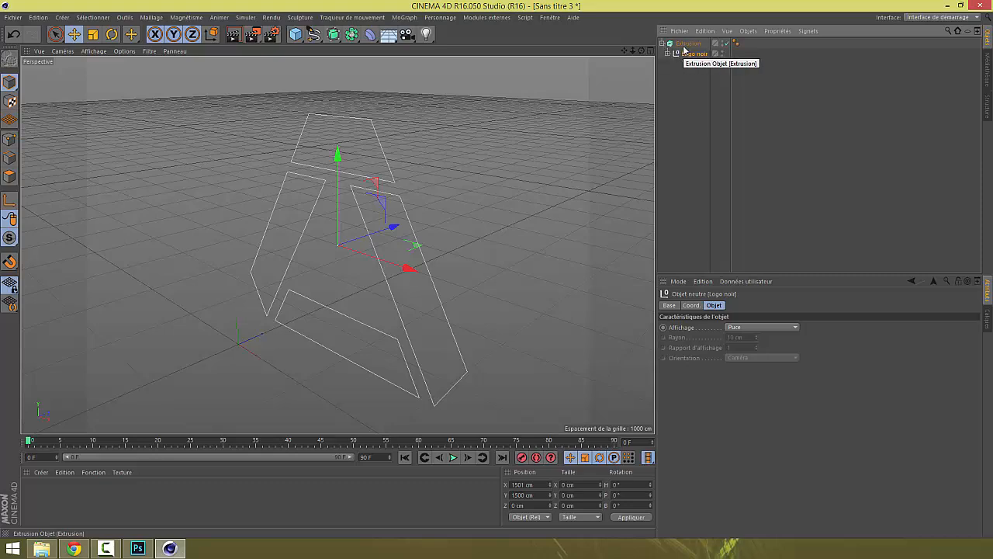
Step: Enable the hierarchical option (Hiérarchique) on the Extrusion object and set its Z movement to 334 cm
left_click(688, 43)
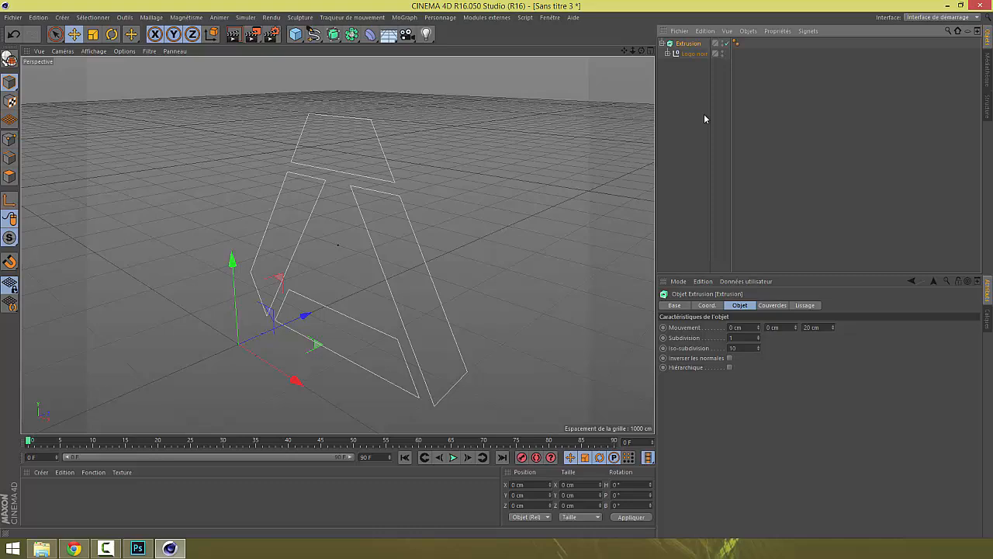
left_click(729, 368)
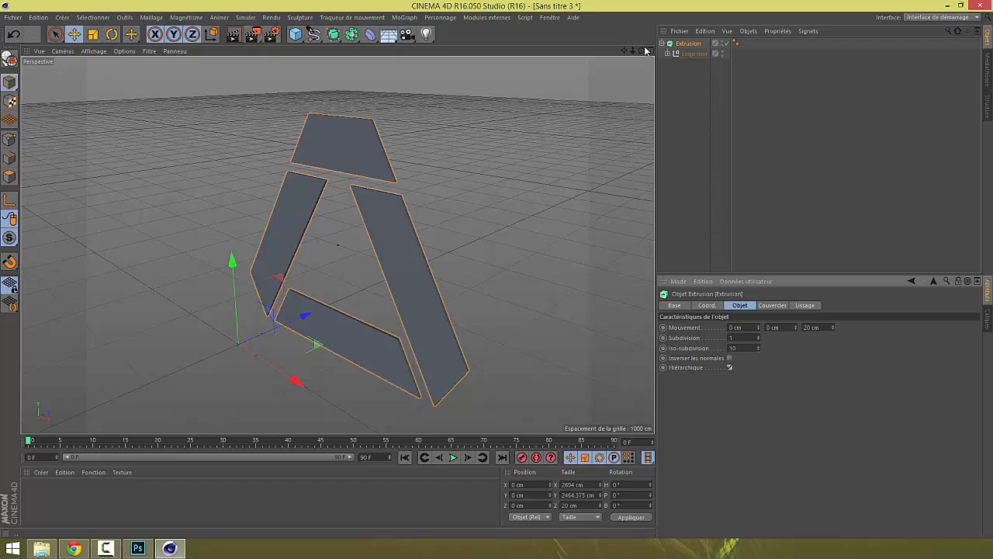
mouse_move(642, 50)
left_mouse_down()
mouse_move(567, 54)
mouse_move(636, 36)
left_mouse_up()
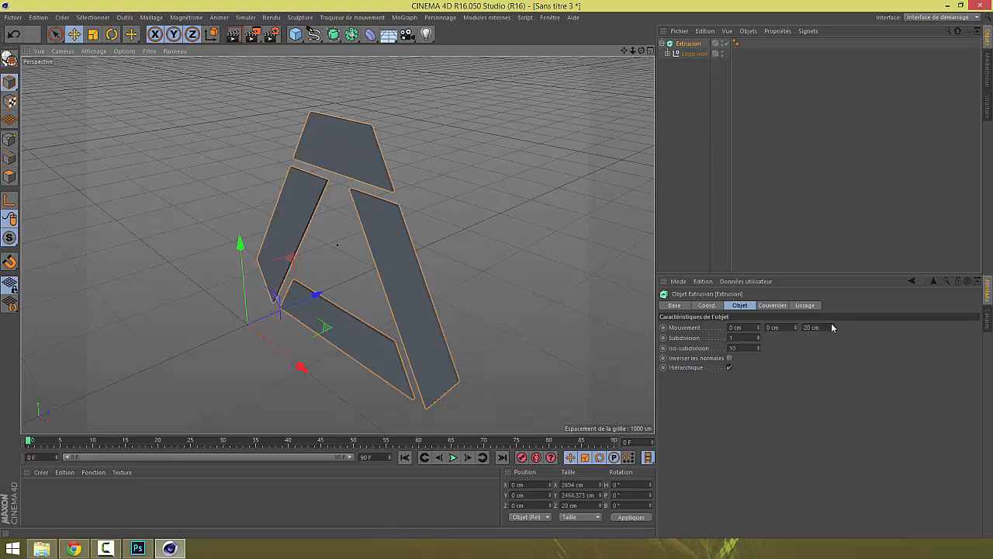
left_click_drag(832, 327, 903, 326)
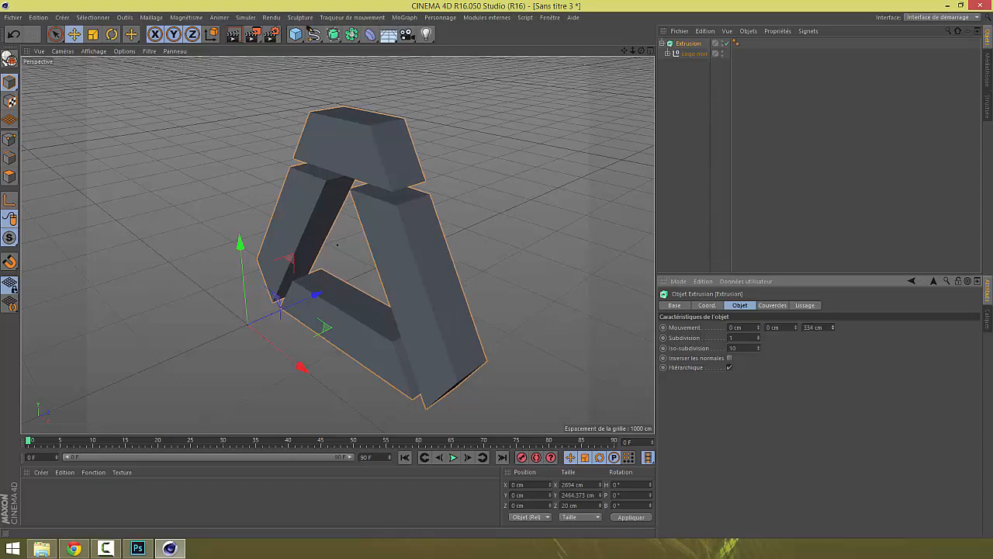
mouse_move(641, 51)
left_mouse_down()
mouse_move(566, 24)
mouse_move(481, 69)
mouse_move(294, 86)
mouse_move(194, 54)
mouse_move(638, 60)
left_mouse_up()
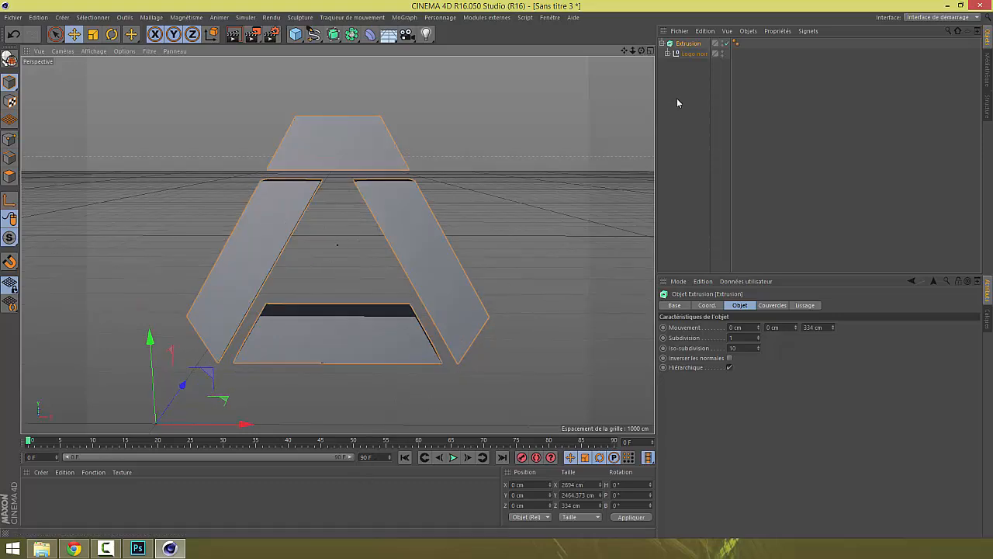
left_click(677, 101)
left_click(663, 43)
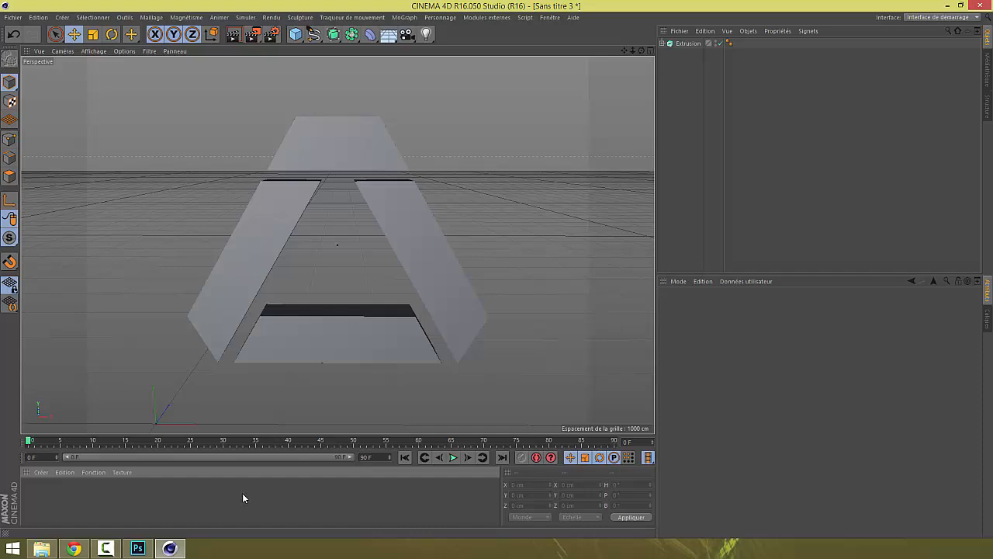
Step: Create a new material and load or.jpg from the desktop as its colour texture, copying the image to the project location
left_click(39, 472)
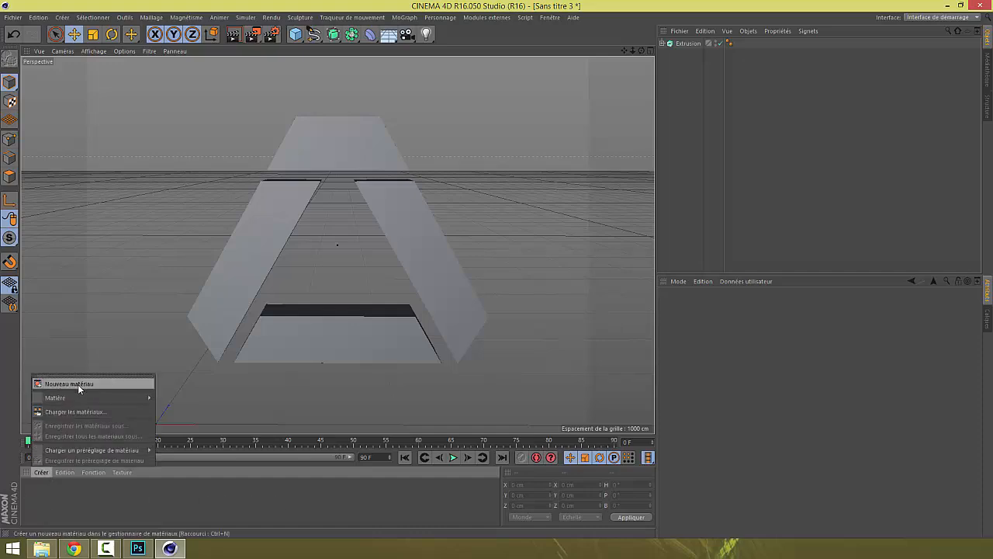
left_click(78, 384)
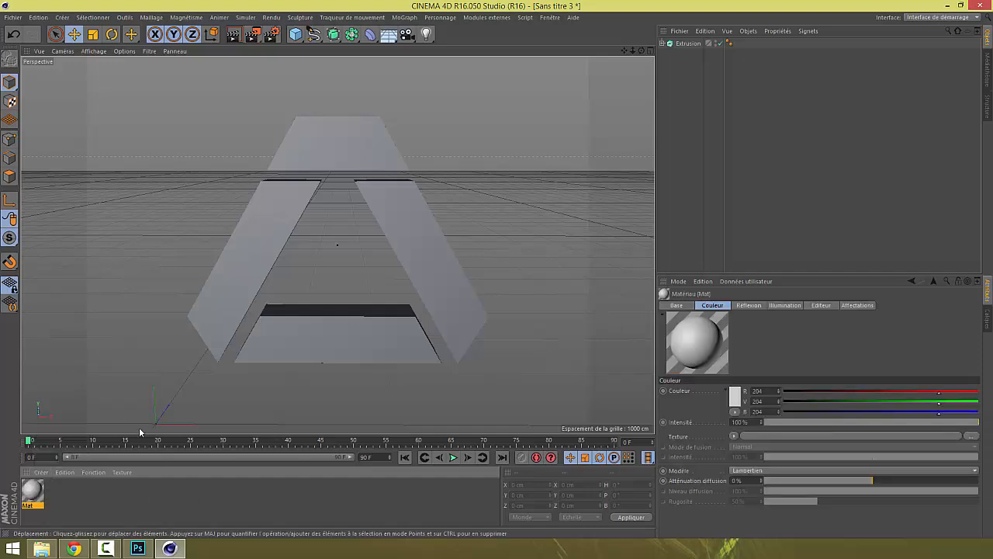
double_click(42, 495)
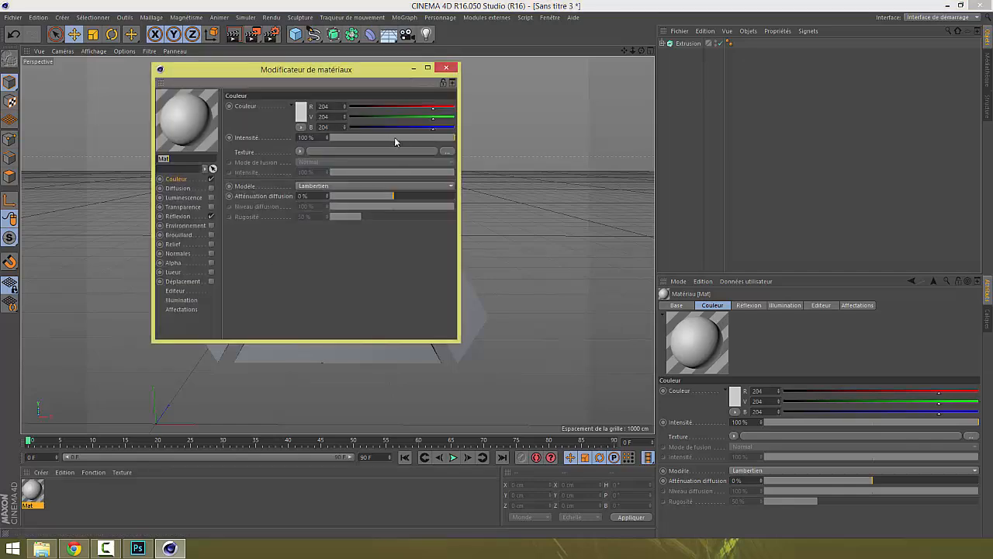
left_click(451, 153)
left_click(194, 150)
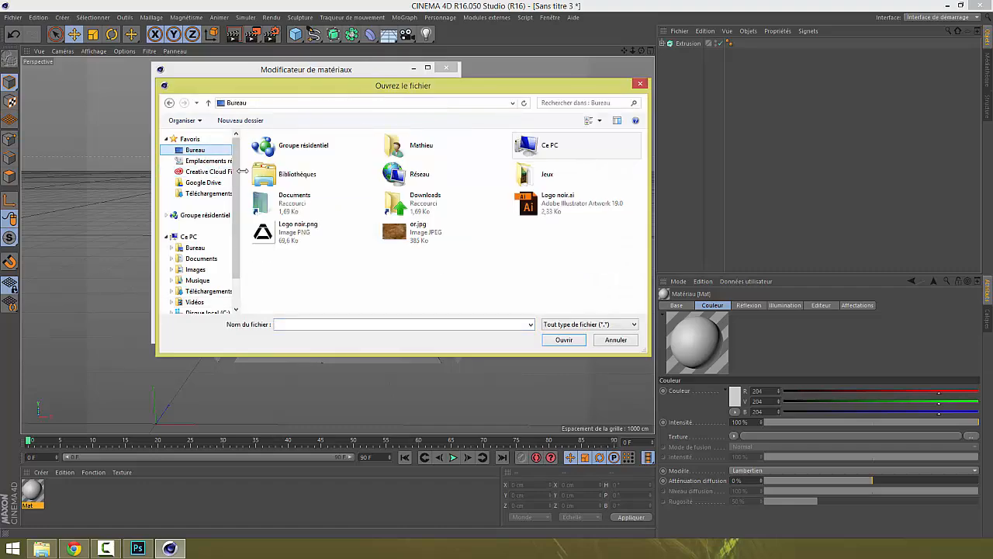
left_click(404, 229)
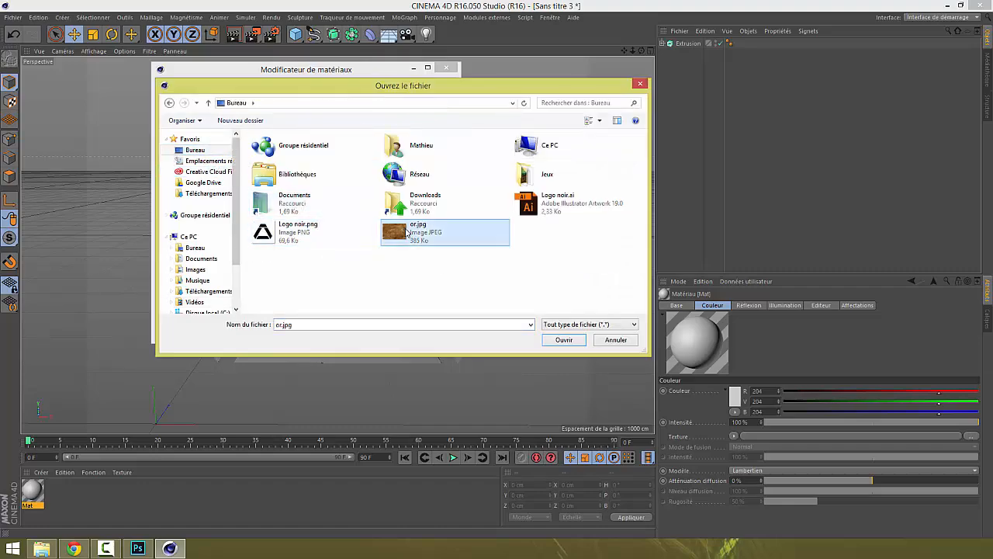
left_click(563, 340)
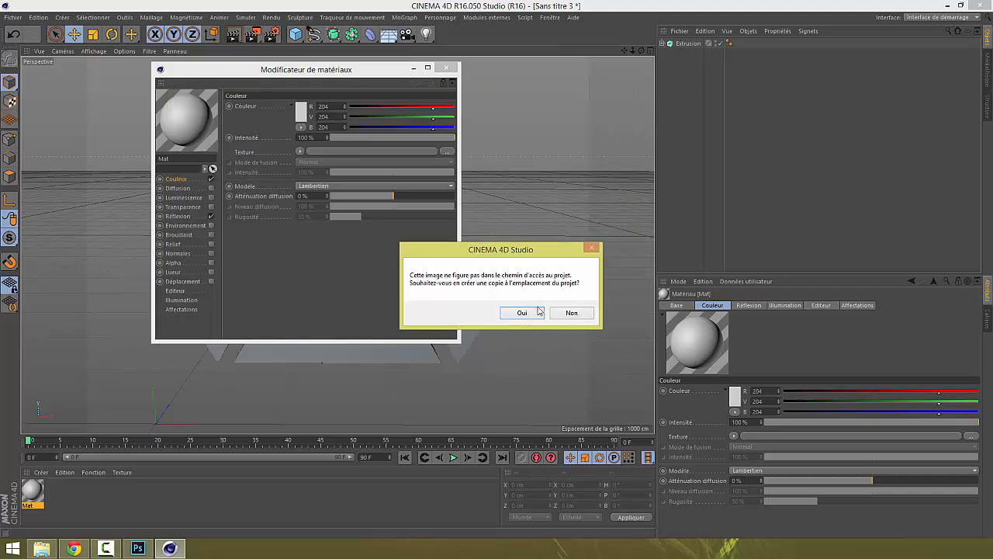
left_click(527, 312)
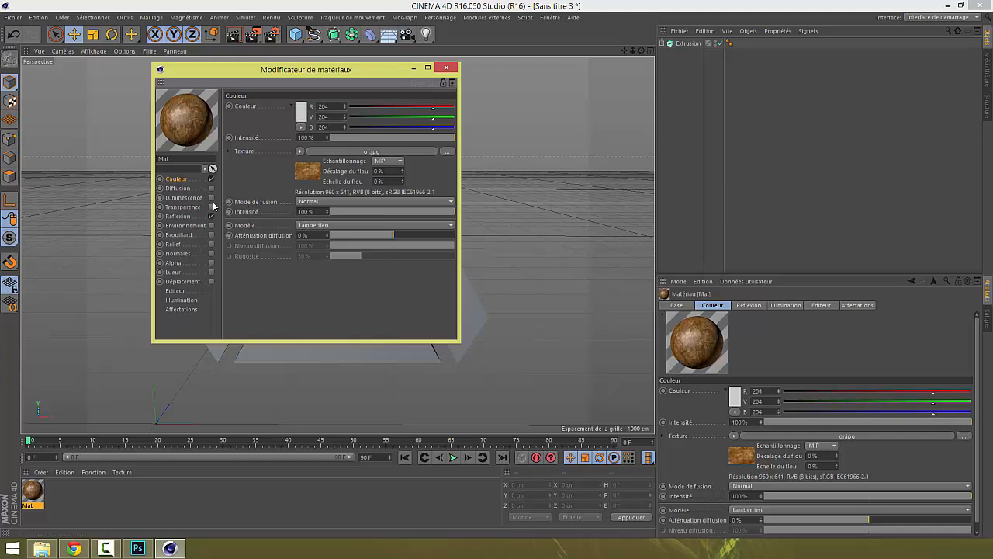
Step: Set the width (Largeur) of the material's default specular reflection to 27 %
left_click(178, 217)
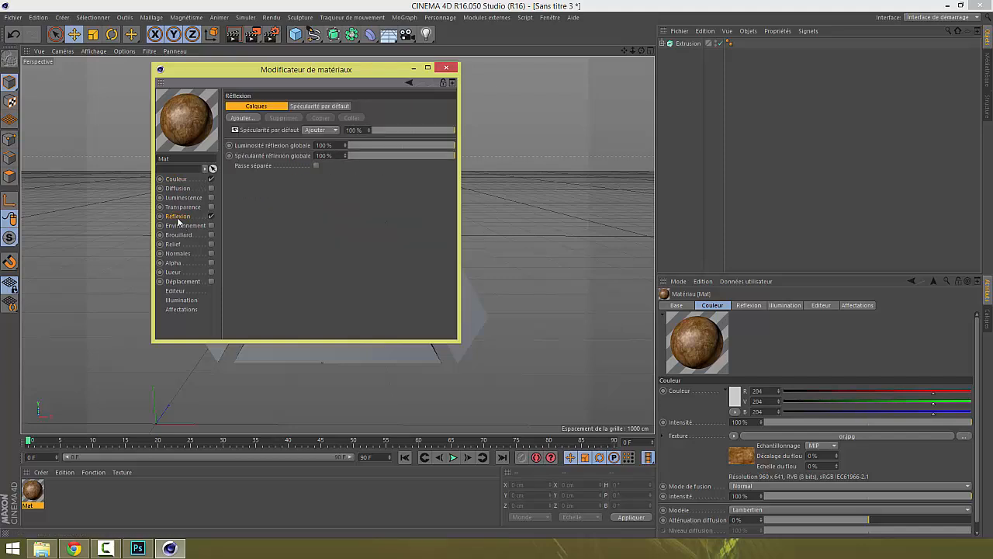
left_click(319, 106)
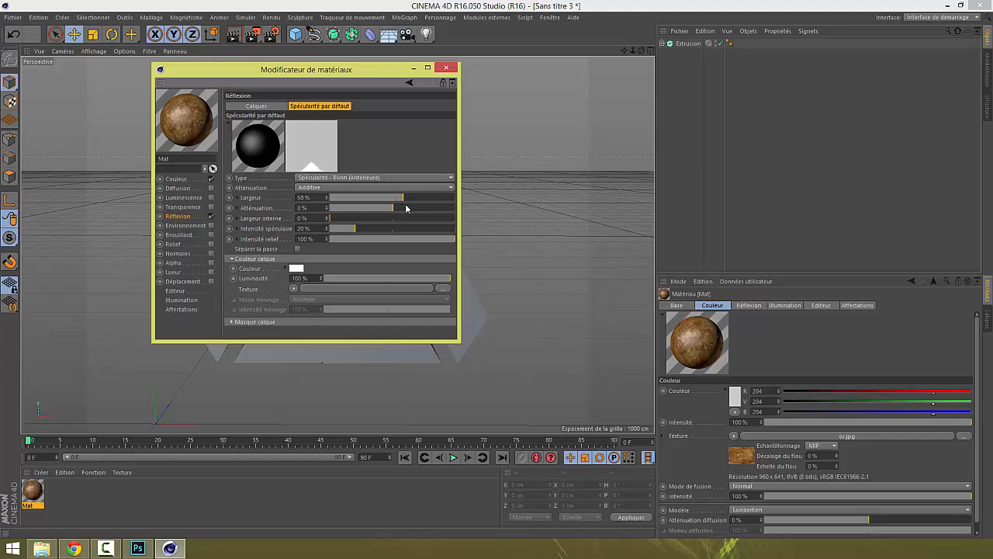
left_click_drag(405, 208, 386, 200)
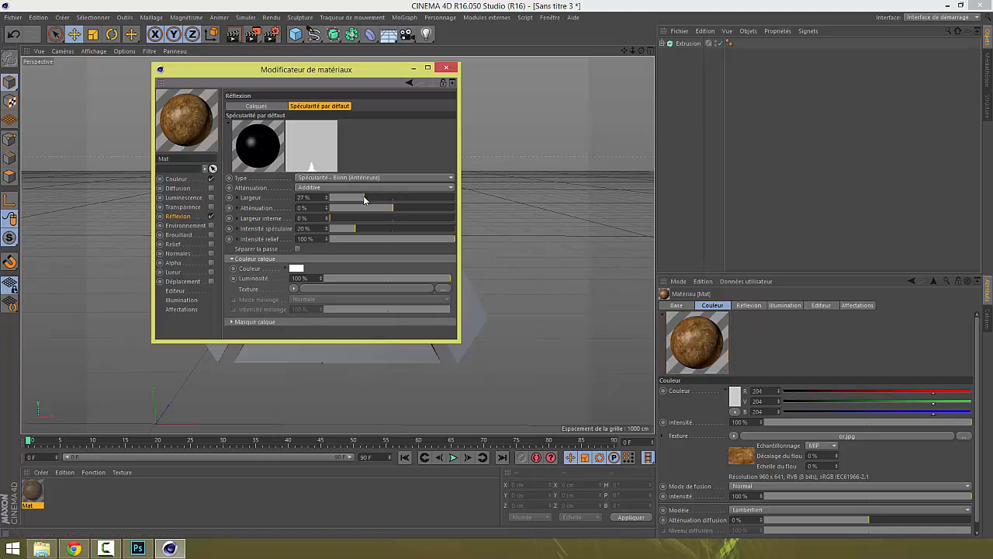
left_click(364, 200)
Step: Enable the material's bump channel (Relief), load or.jpg as its texture with a project copy, and close the material editor
left_click(183, 245)
left_click(212, 244)
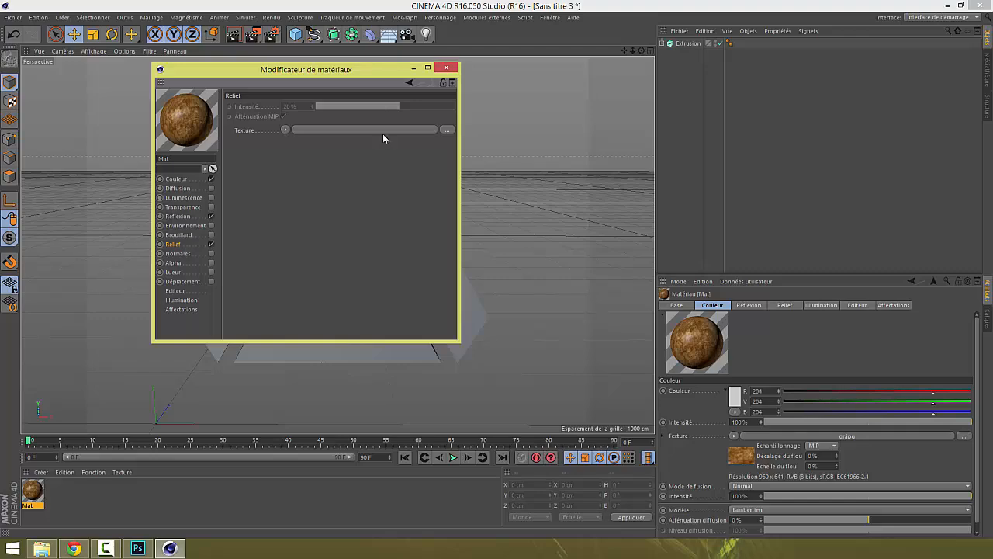
left_click(448, 129)
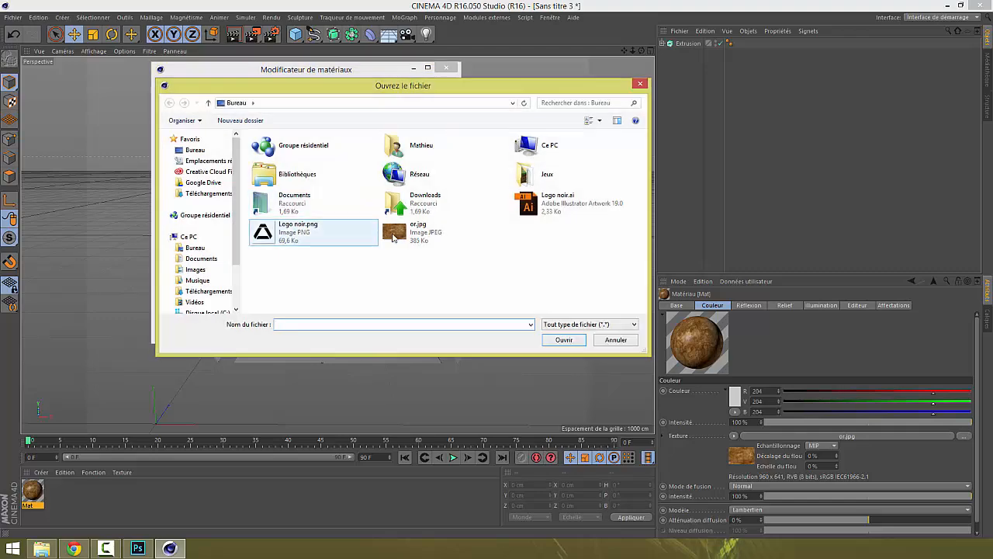
left_click(399, 236)
left_click(564, 340)
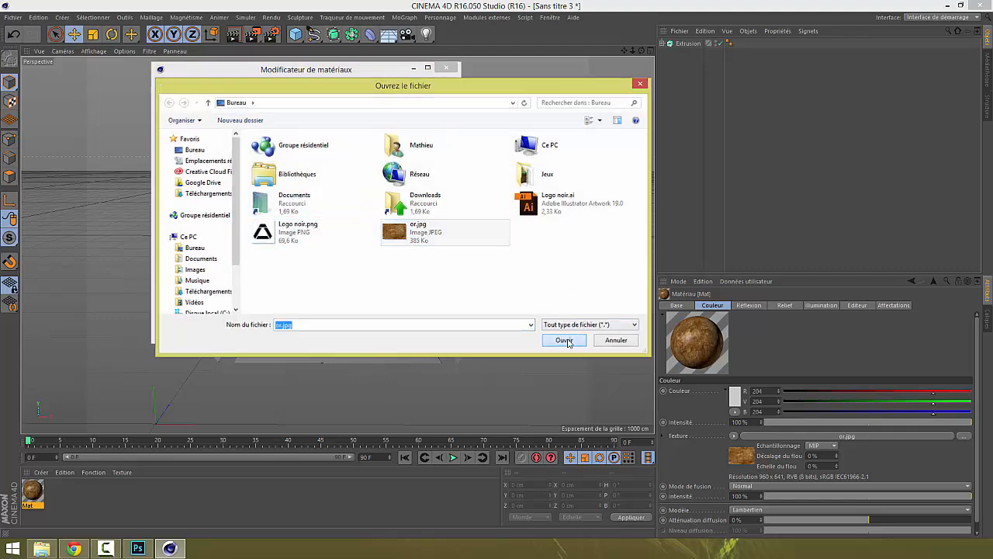
left_click(519, 313)
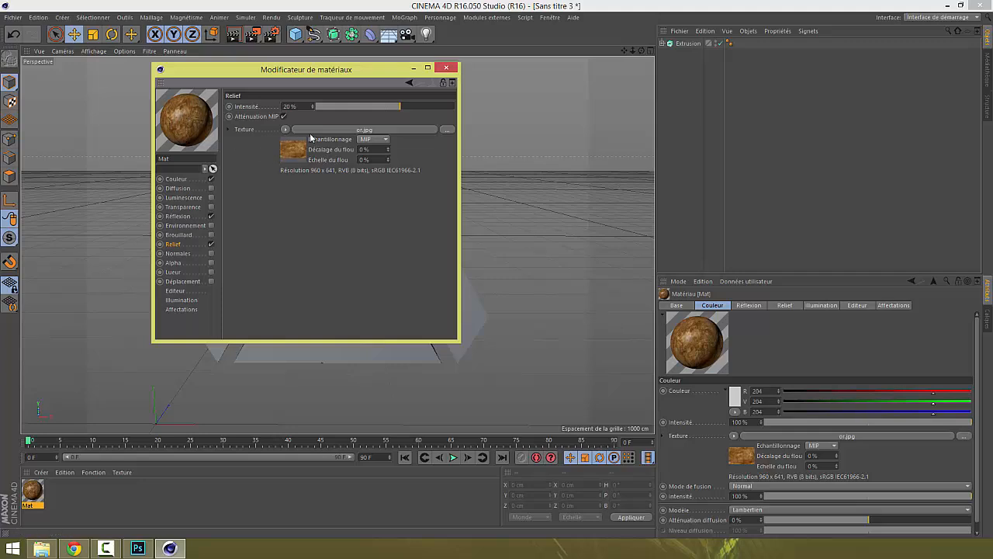
left_click(447, 69)
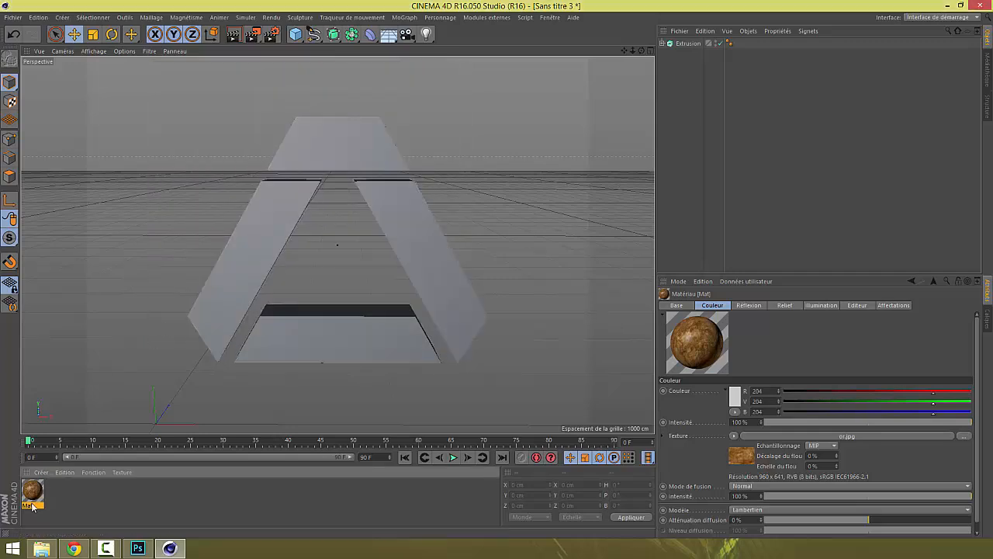
Step: Apply the gold-textured material Mat to the Logo noir group inside the Extrusion object
left_click(686, 44)
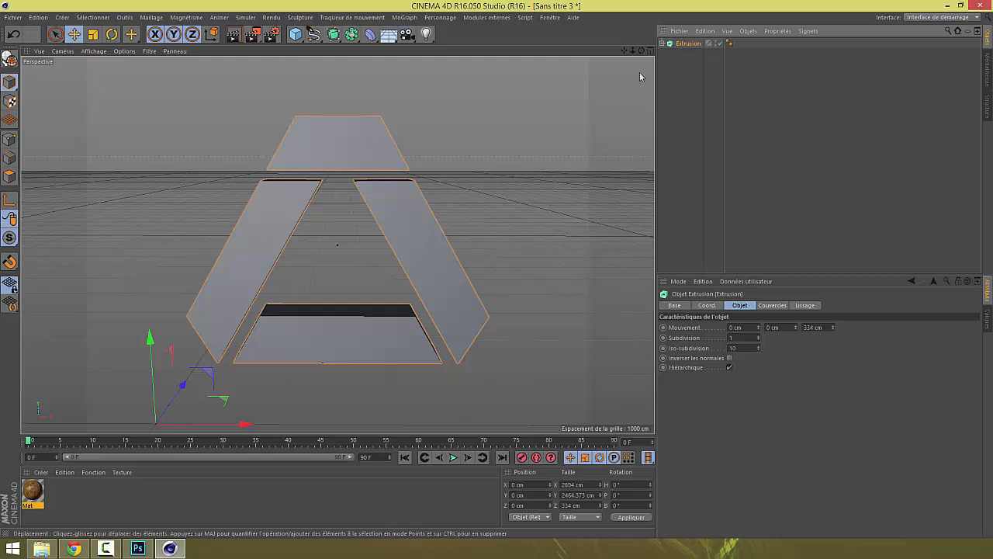
left_click(662, 44)
left_click(690, 54)
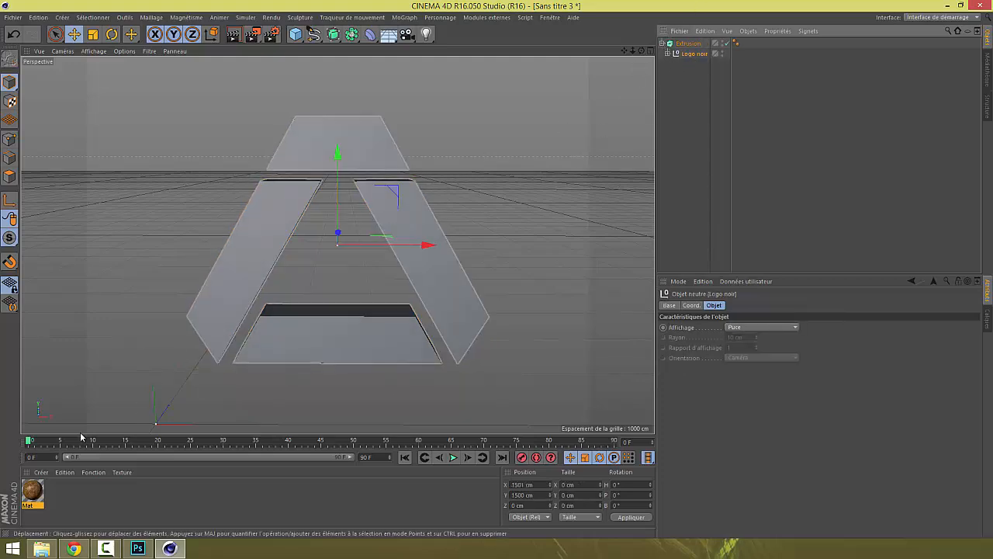
right_click(41, 490)
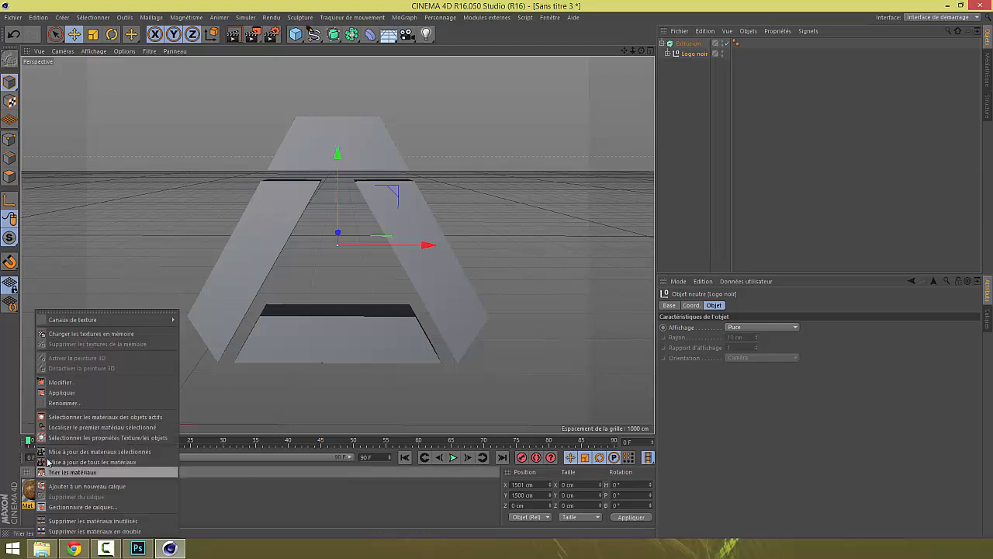
left_click(69, 393)
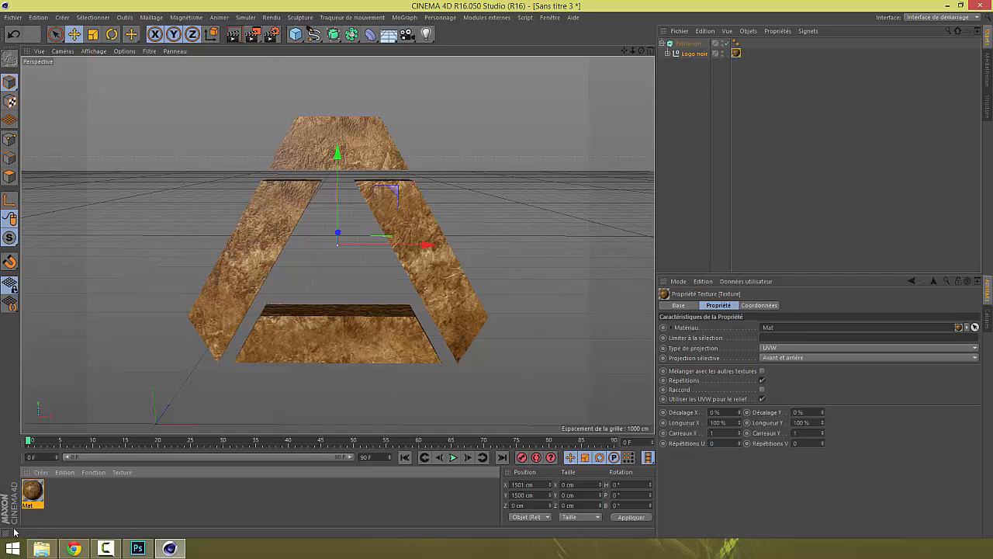
left_click_drag(36, 492, 368, 336)
left_click_drag(692, 55, 40, 496)
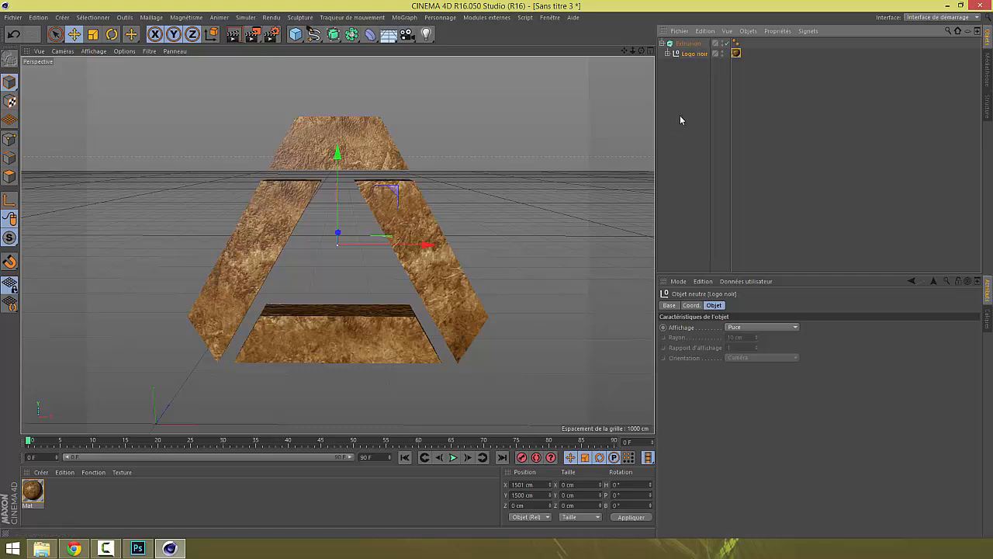
Step: Open the properties of Logo noir's texture tag and examine how the gold texture covers the logo's front and sides
left_click_drag(641, 50, 571, 99)
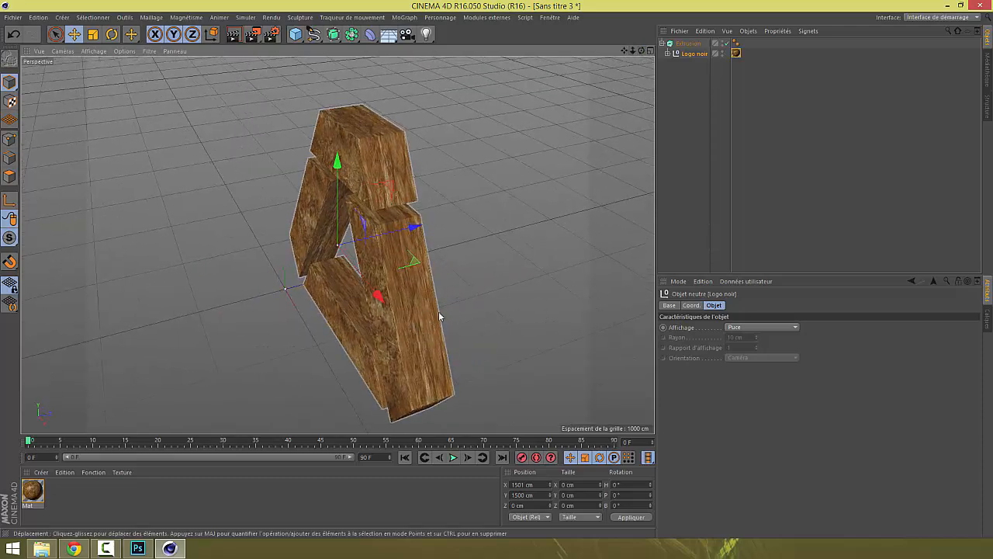
left_click(737, 53)
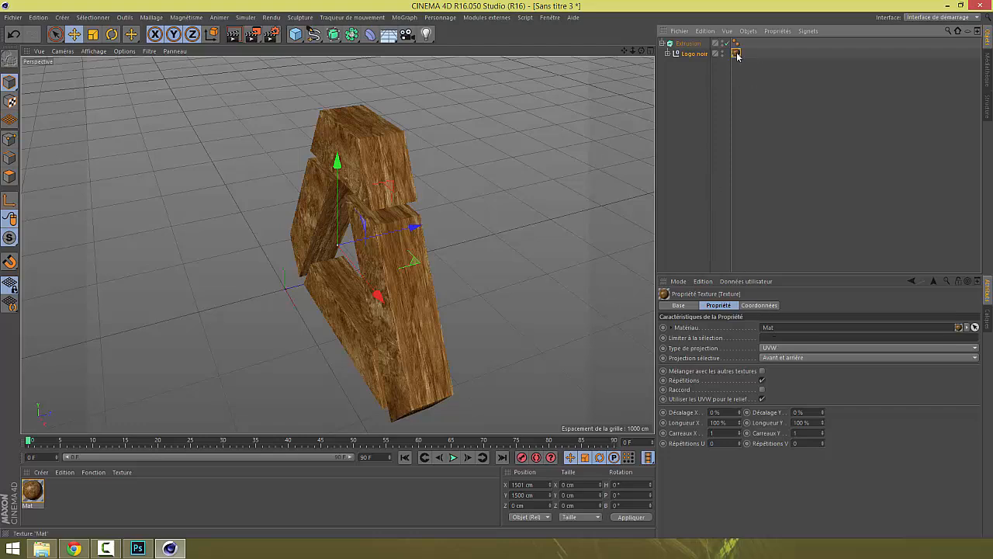
left_click(776, 349)
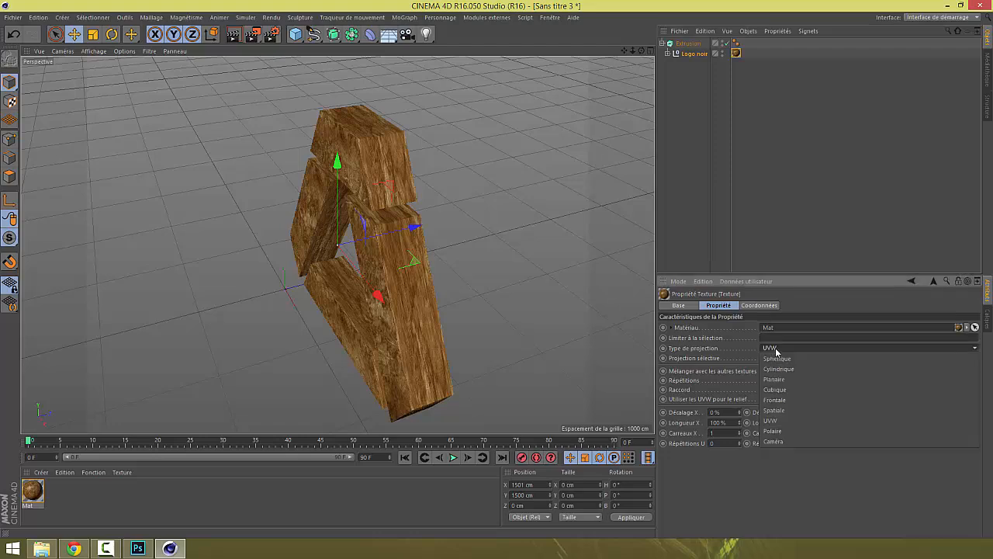
left_click(776, 349)
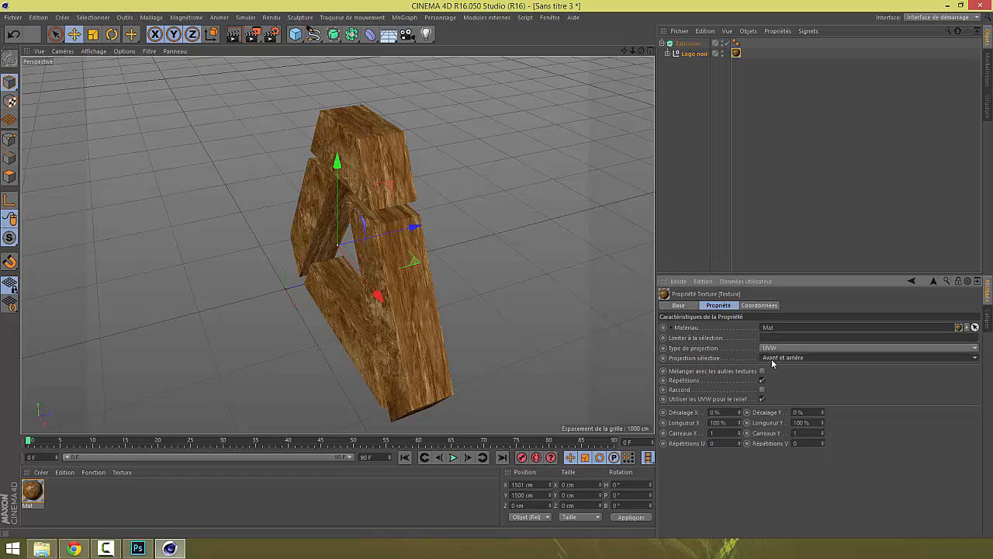
left_click_drag(641, 50, 193, 242)
left_click_drag(642, 51, 672, 79)
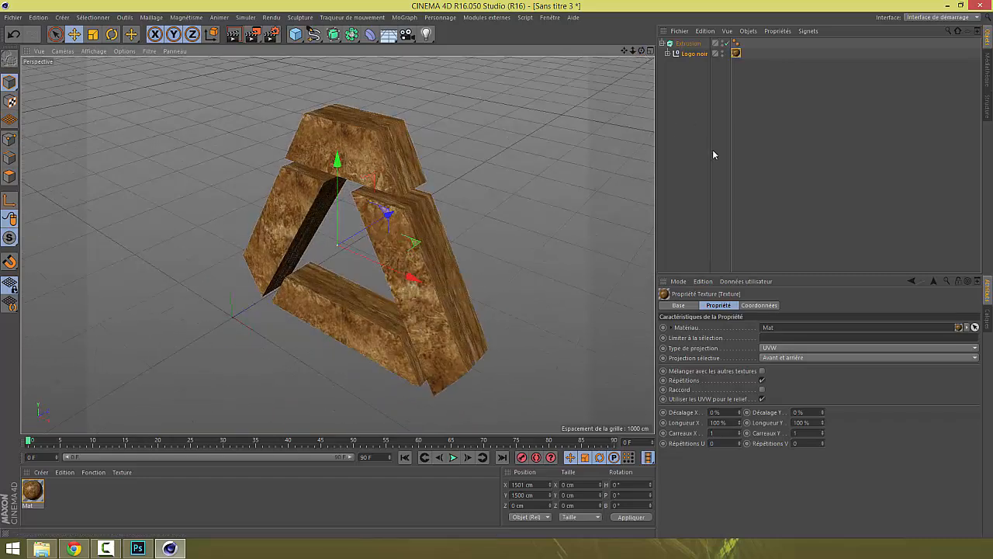
Step: Try the Sphérique, Cylindrique, Planaire and Cubique projection types on the logo's gold texture
left_click(772, 348)
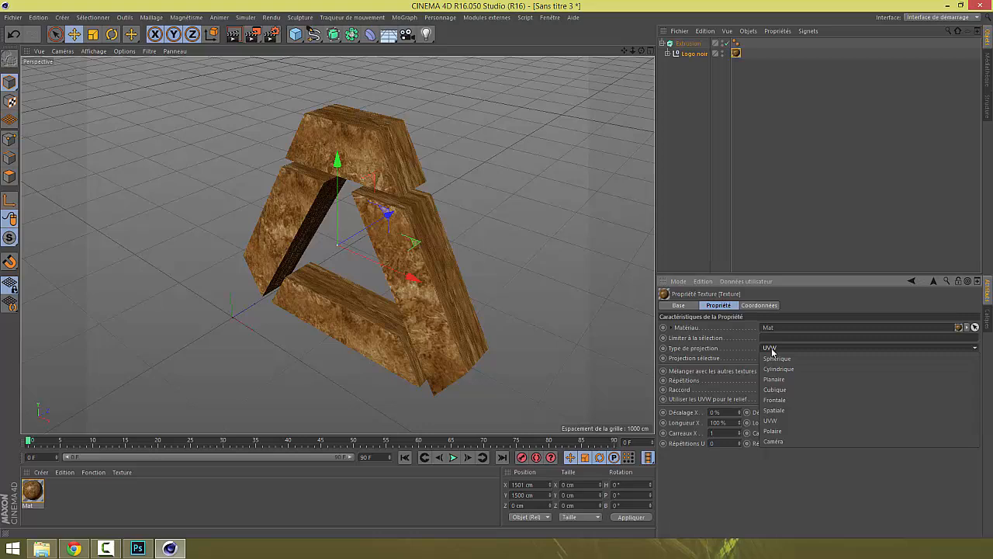
left_click(777, 358)
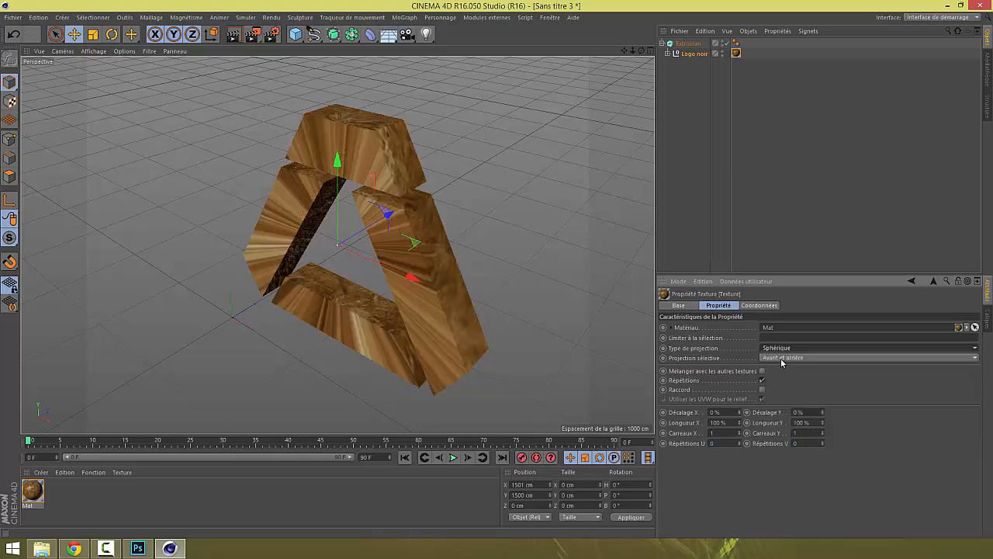
left_click(778, 349)
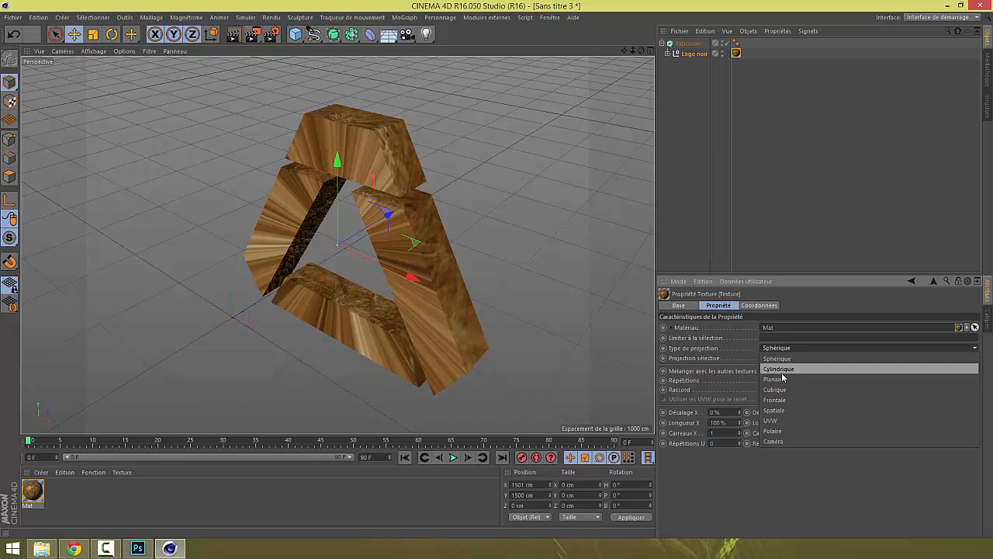
left_click(781, 370)
left_click(780, 350)
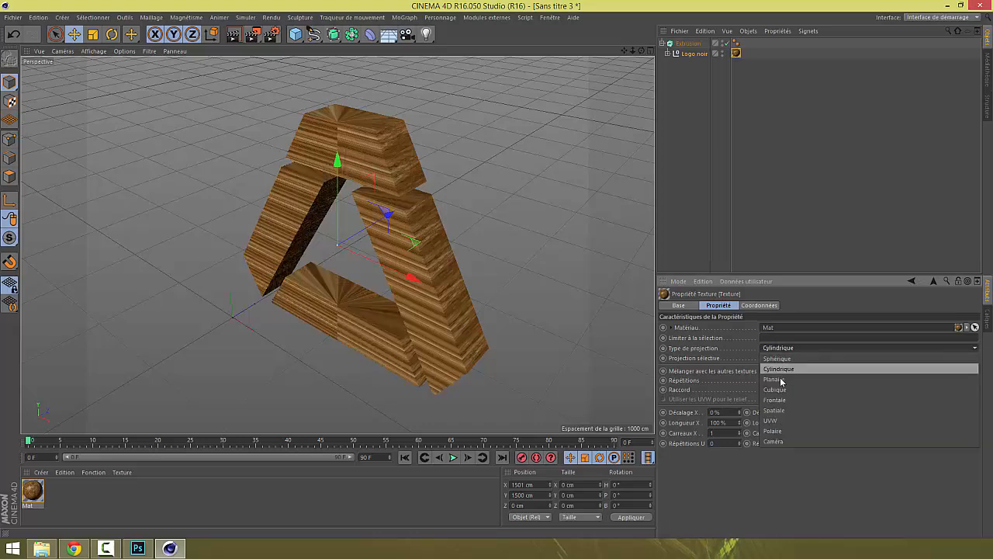
left_click(778, 386)
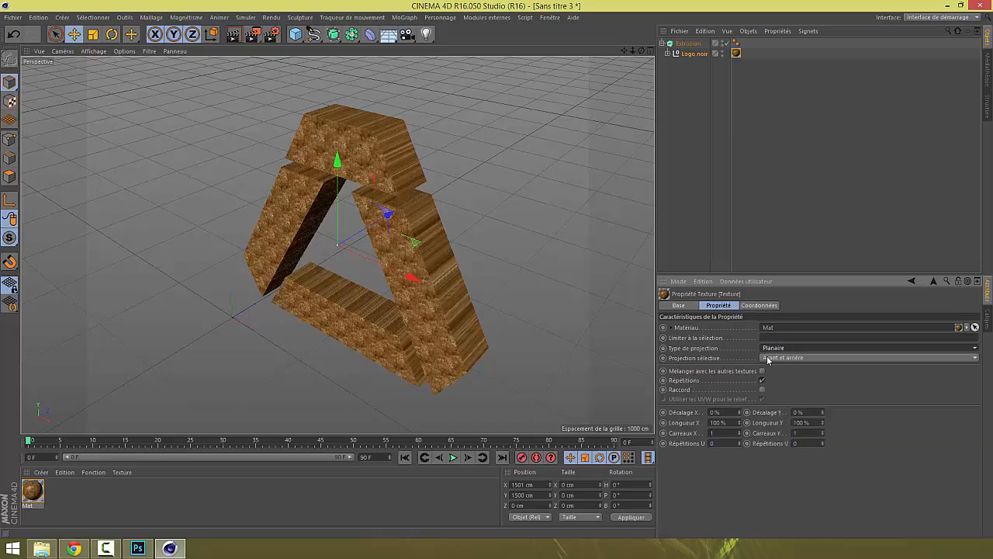
left_click(784, 349)
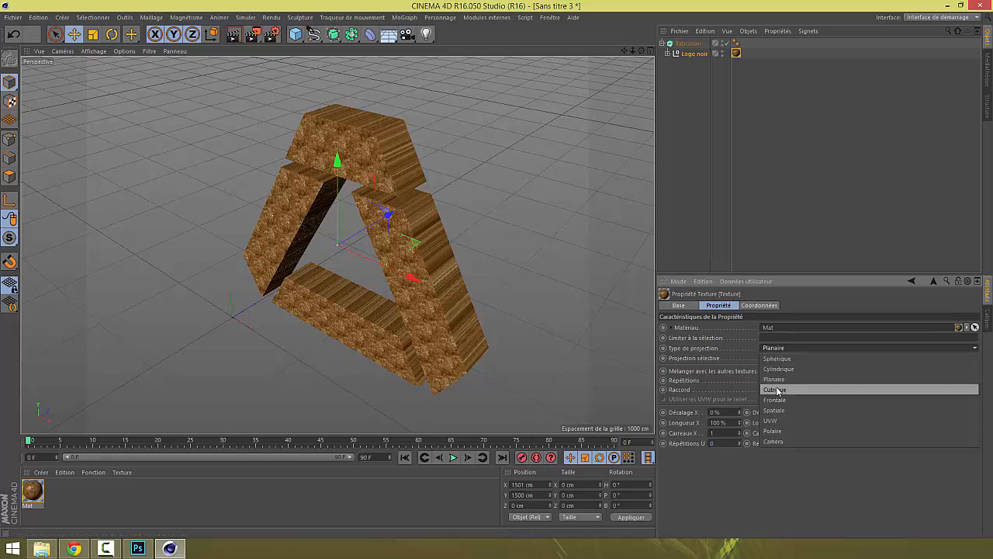
left_click(775, 389)
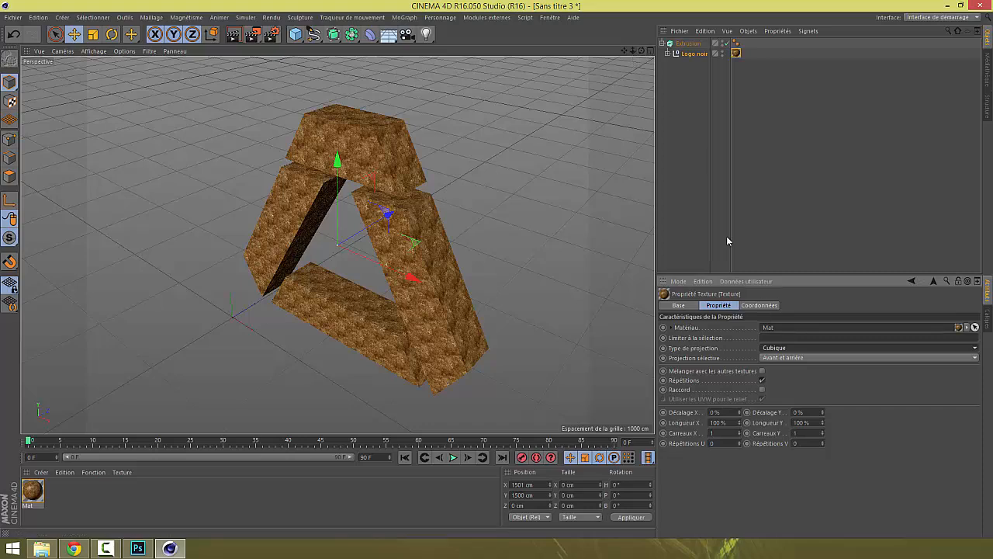
Step: Set the gold texture's projection type to Frontale and render the perspective view to check it
left_click(779, 350)
left_click(785, 401)
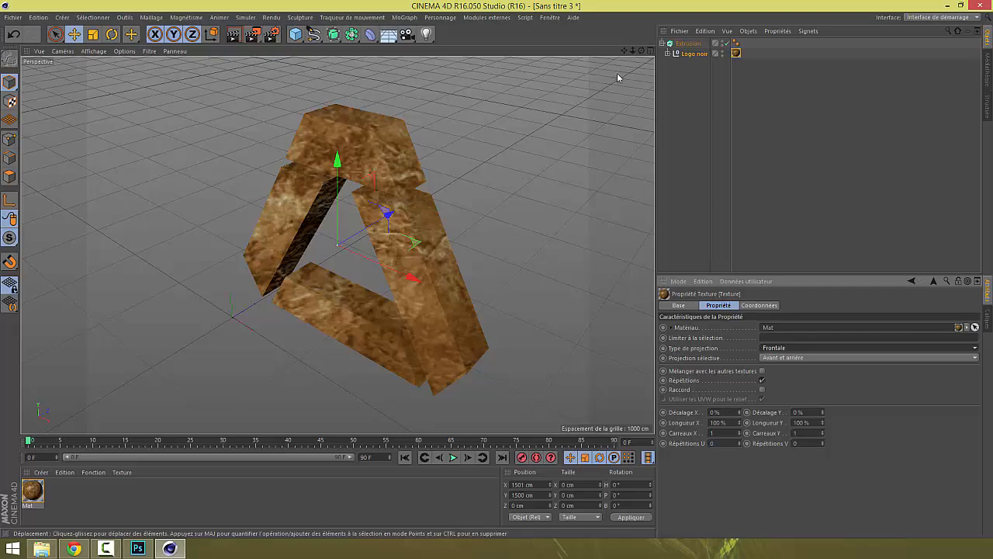
left_click_drag(642, 51, 682, 46)
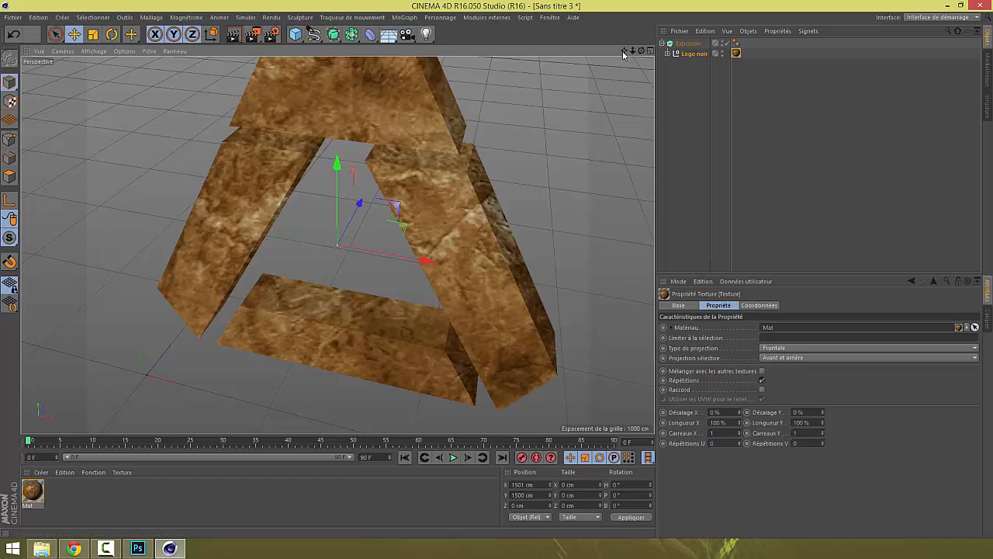
left_click_drag(624, 52, 634, 65)
left_click(234, 38)
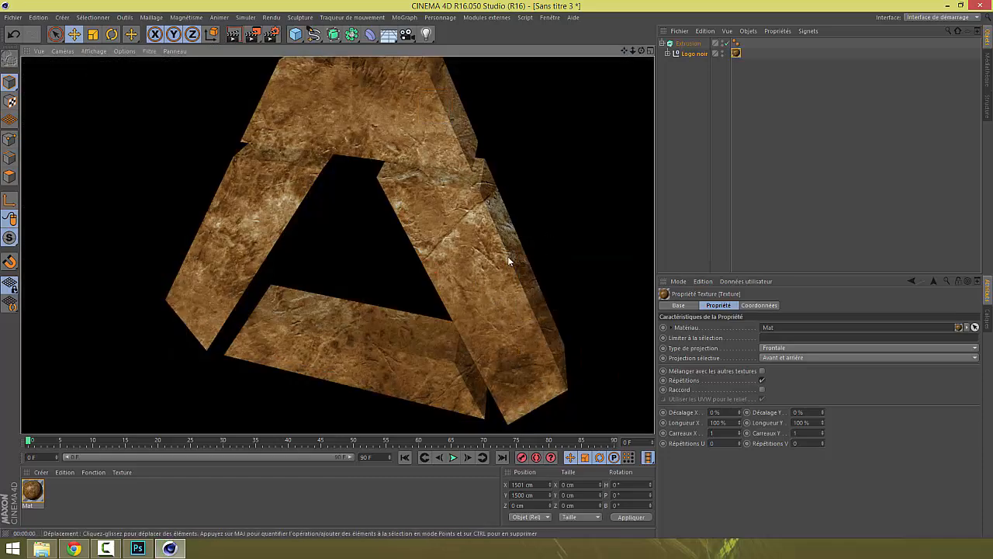
left_click(507, 255)
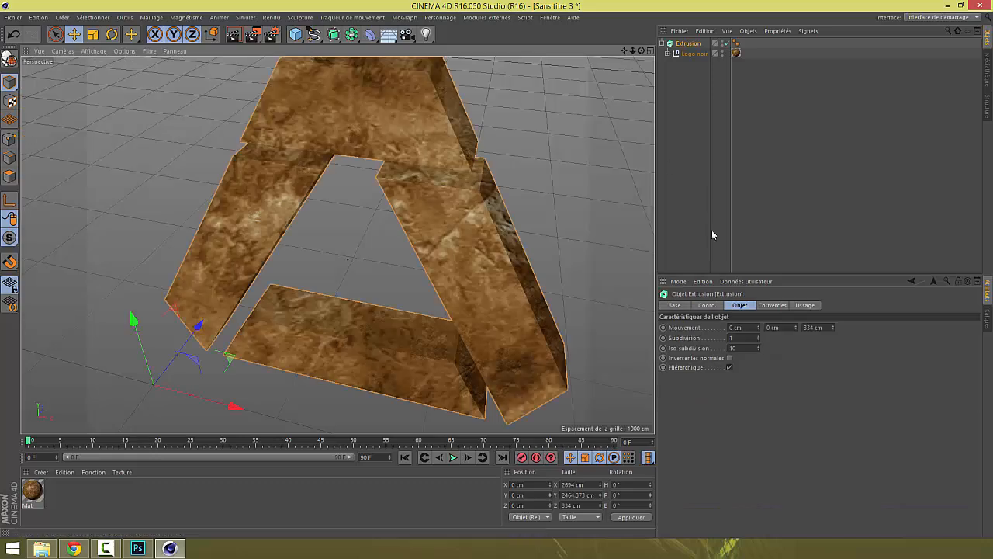
Step: Try the UVW and Caméra projection types on the Logo noir texture tag, checking the logo's sides
left_click(735, 51)
left_click(786, 348)
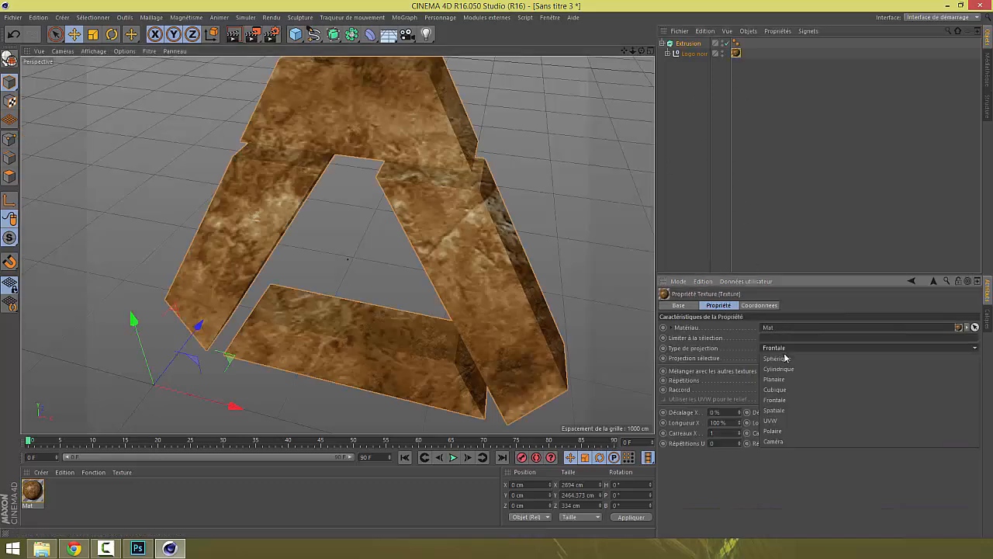
left_click(778, 422)
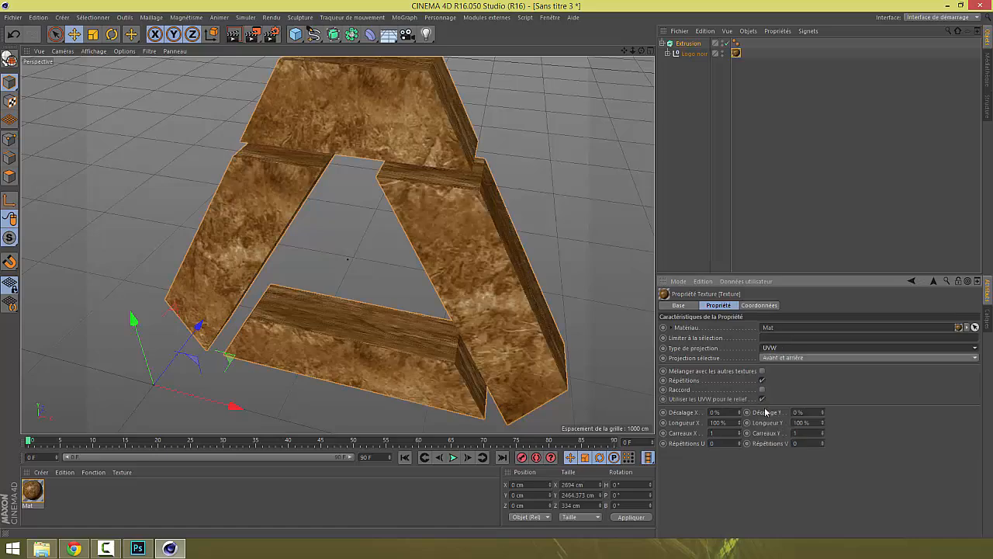
left_click_drag(642, 52, 450, 145)
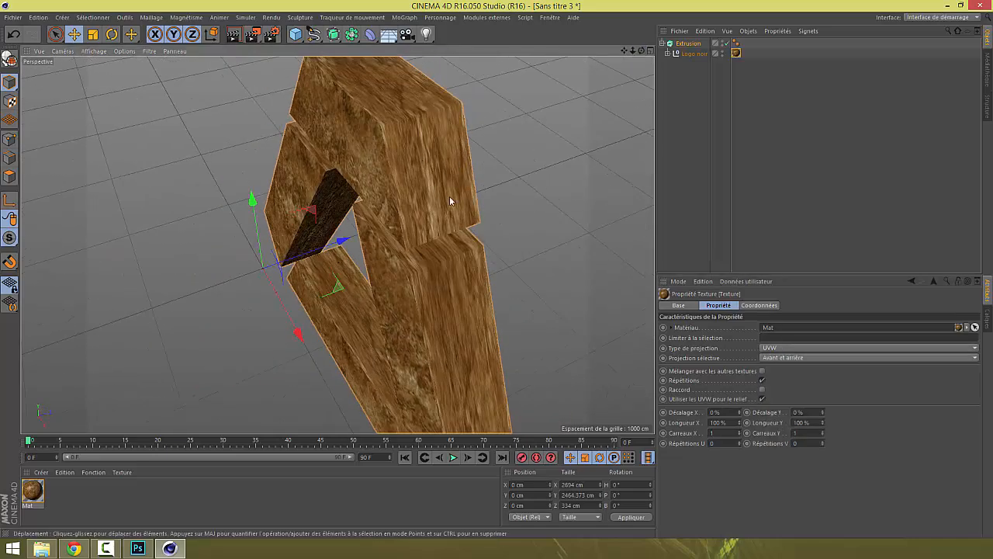
left_click(785, 348)
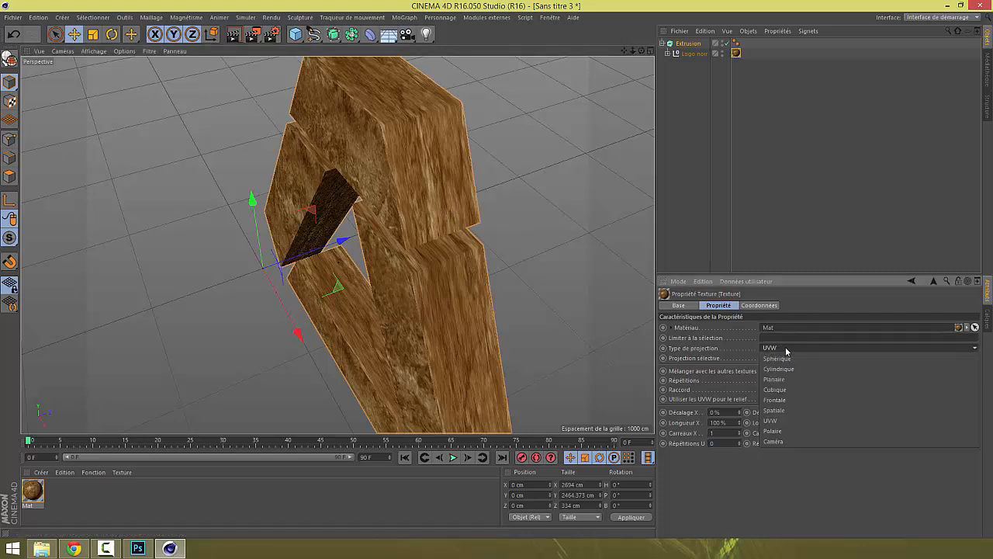
left_click(775, 443)
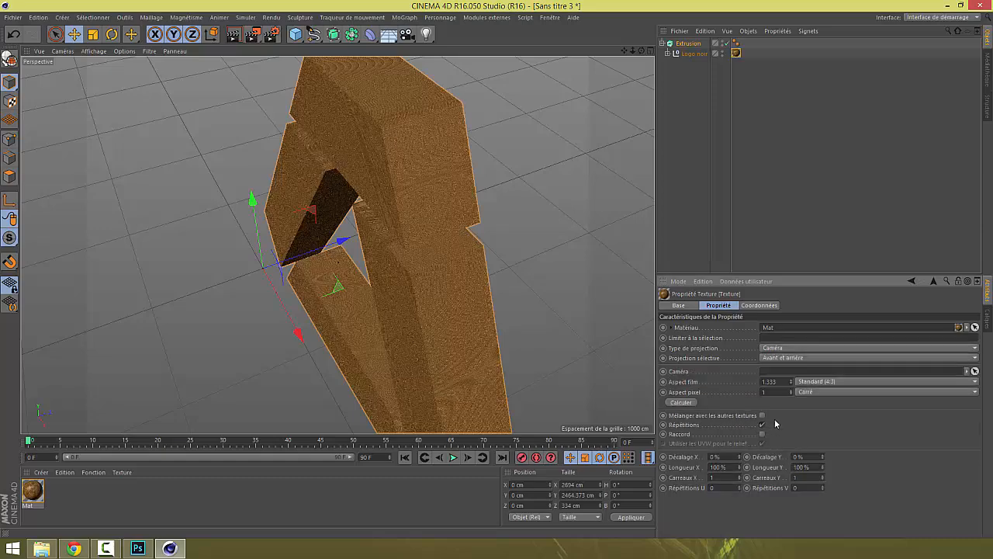
left_click(792, 359)
left_click(792, 361)
Step: Return the texture's projection type to Frontale and bring the logo's front face into view
left_click(785, 348)
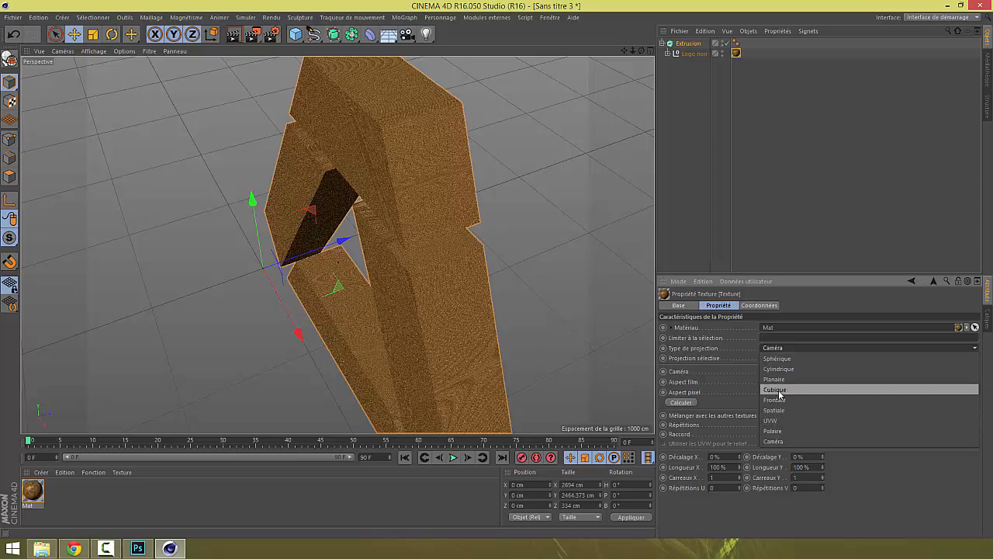
left_click(780, 398)
left_click_drag(640, 51, 572, 76)
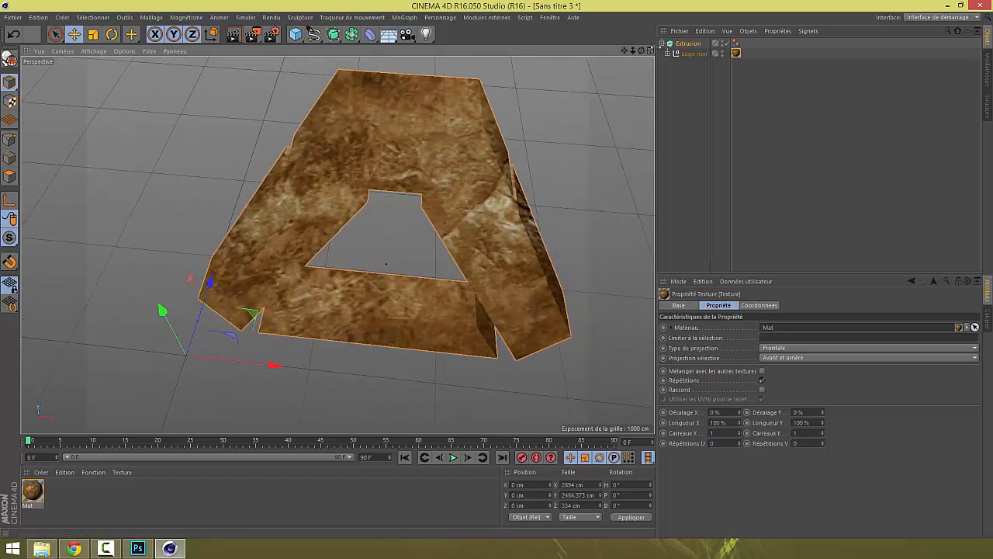
left_click_drag(641, 51, 505, 59)
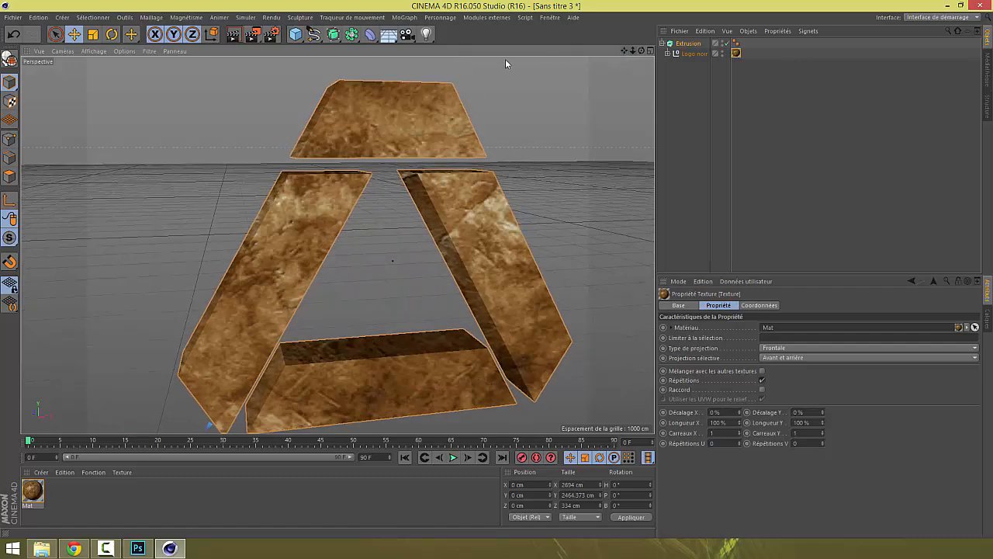
Step: Set the render output size to the 1920 x 1200 screen preset in the render settings
left_click(271, 36)
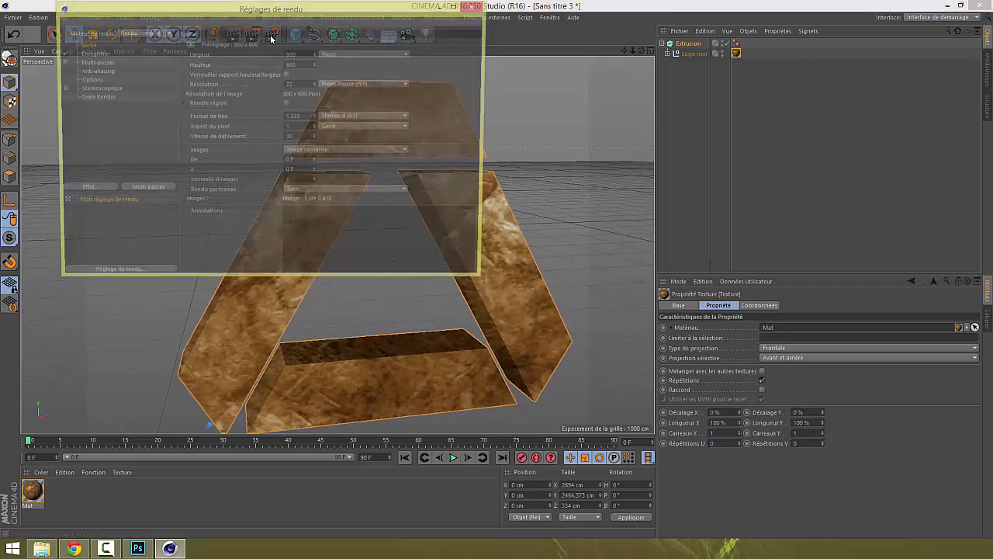
left_click(191, 46)
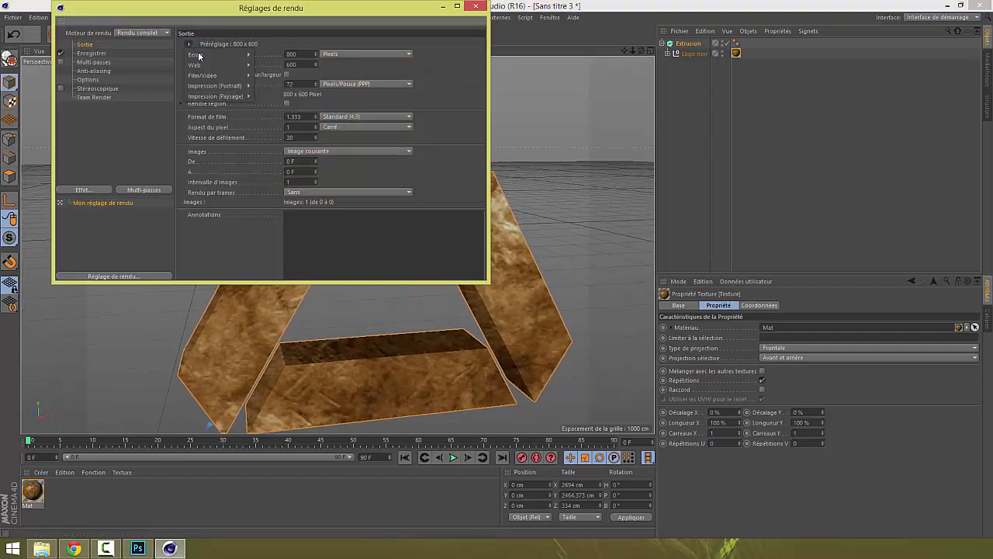
mouse_move(201, 56)
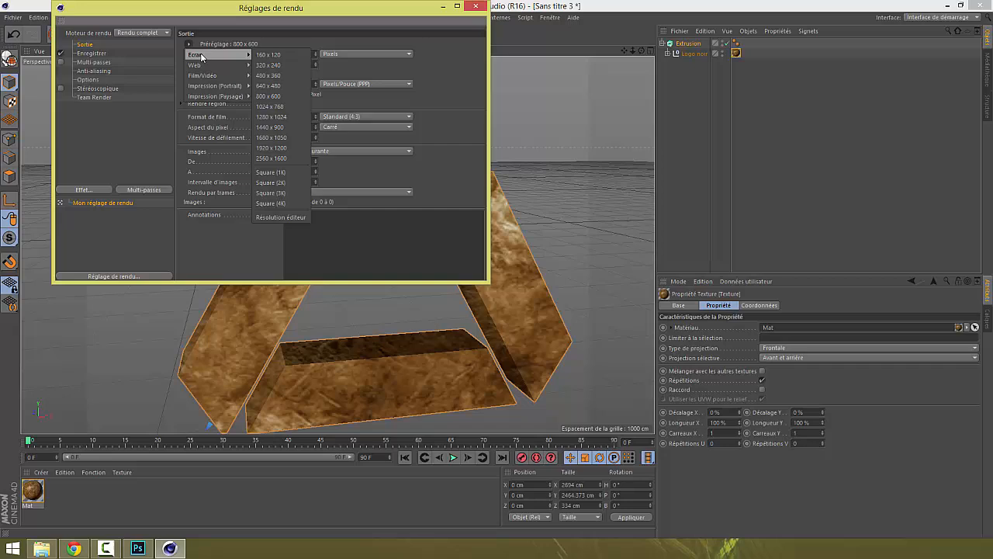
left_click(277, 157)
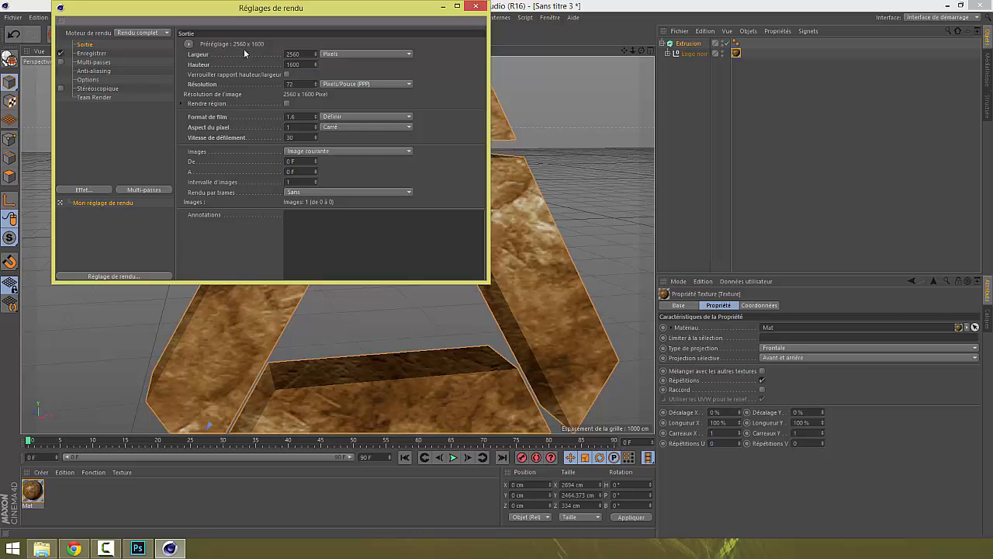
left_click(188, 45)
mouse_move(205, 67)
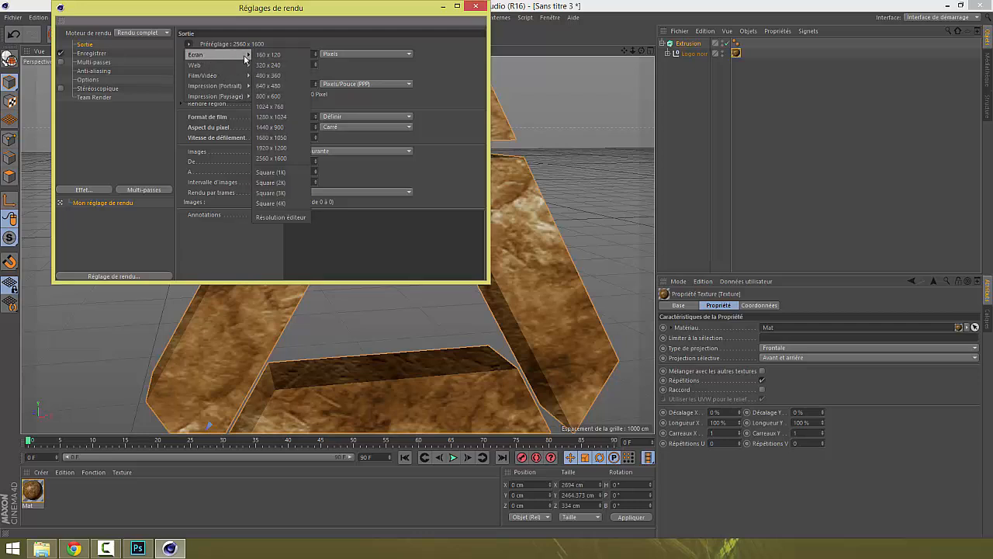
left_click(272, 153)
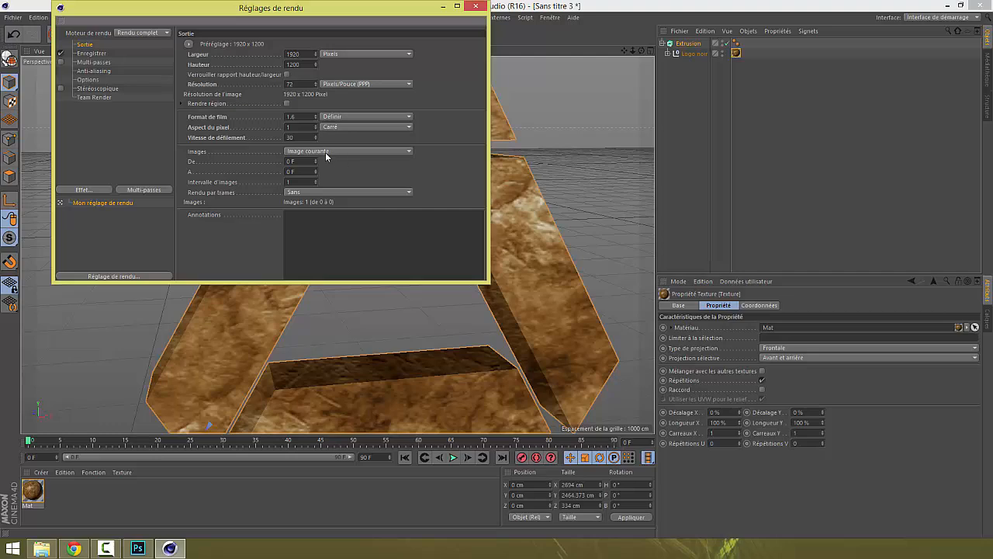
left_click(89, 53)
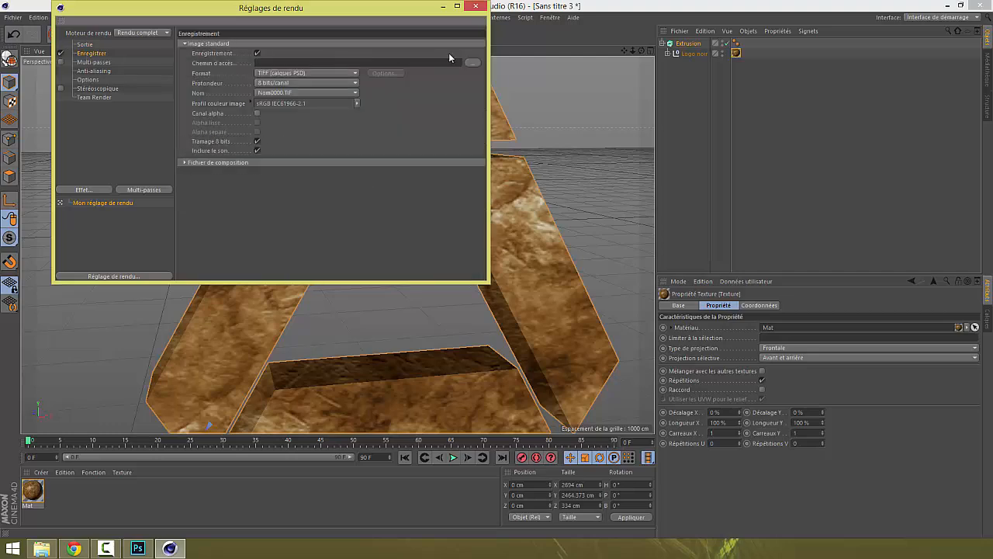
left_click(475, 63)
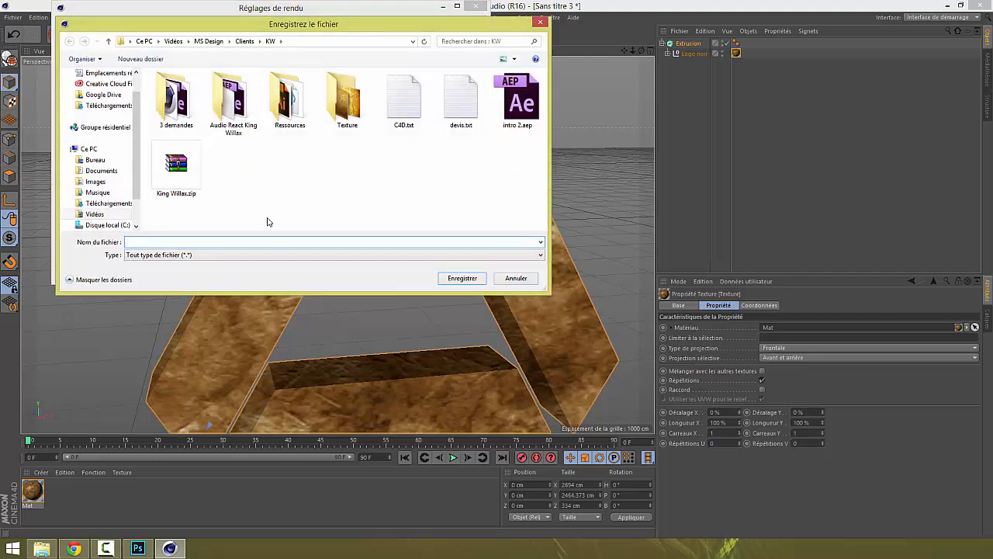
left_click(539, 22)
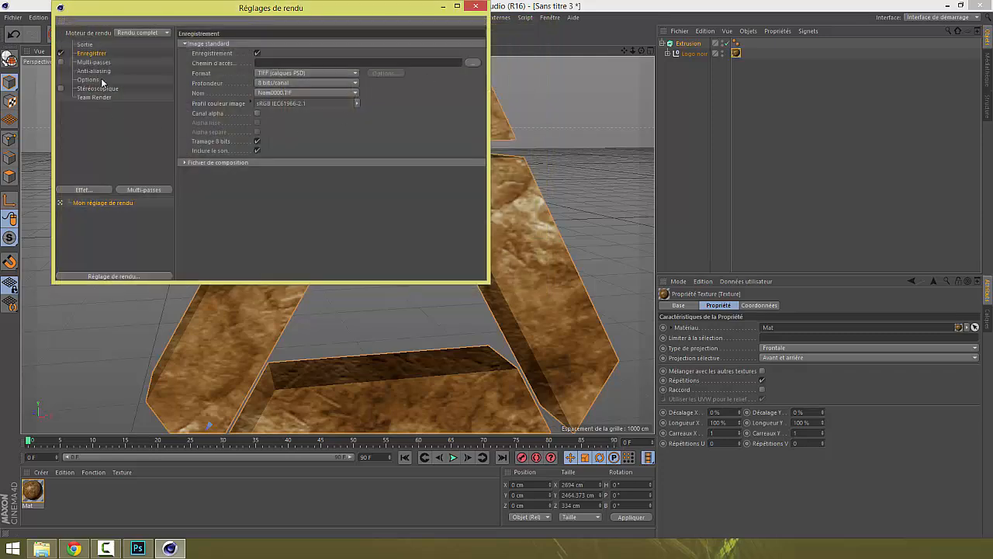
Step: Add the Illumination globale and Occlusion ambiante effects to the render settings, and render the perspective view
left_click(94, 62)
left_click(85, 190)
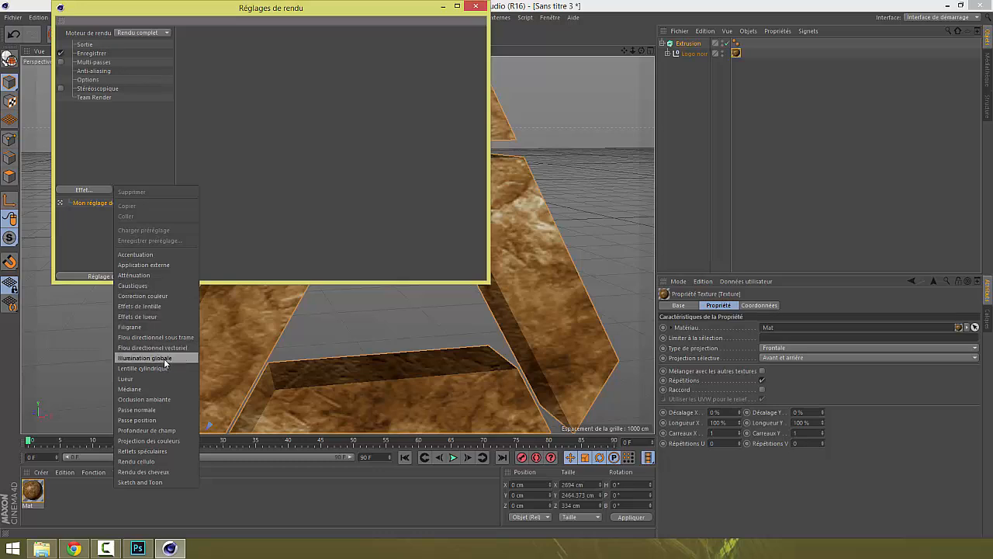
left_click(151, 358)
left_click(93, 188)
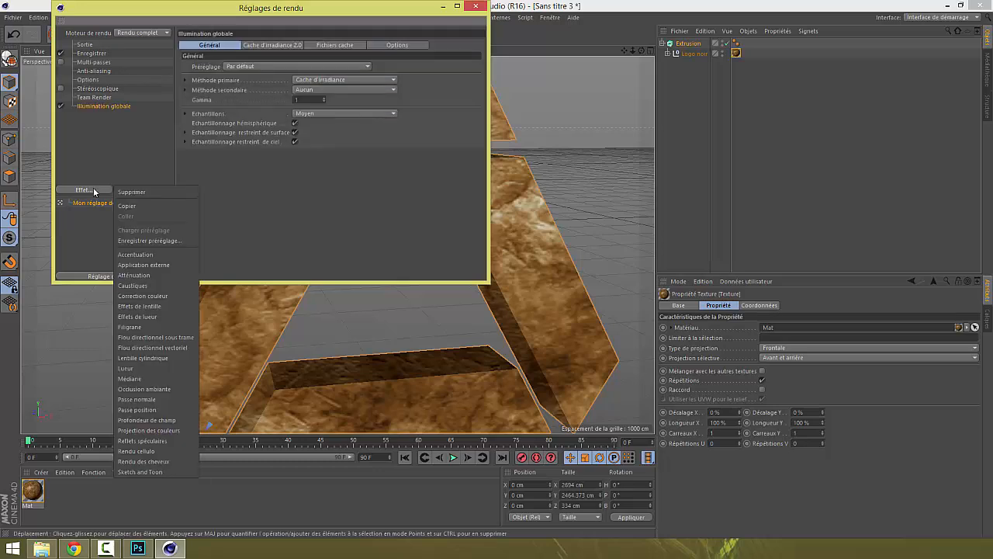
left_click(155, 389)
left_click(476, 6)
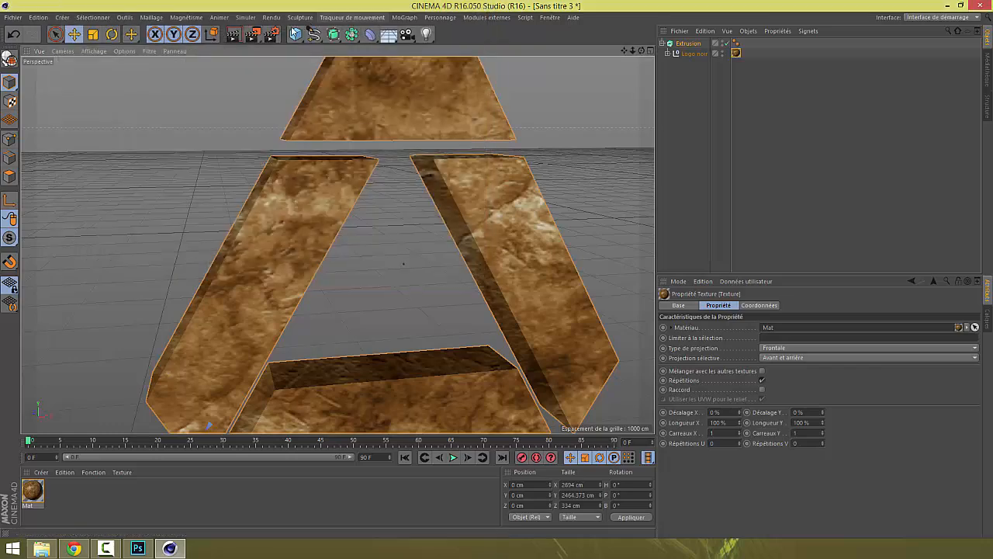
left_click(242, 34)
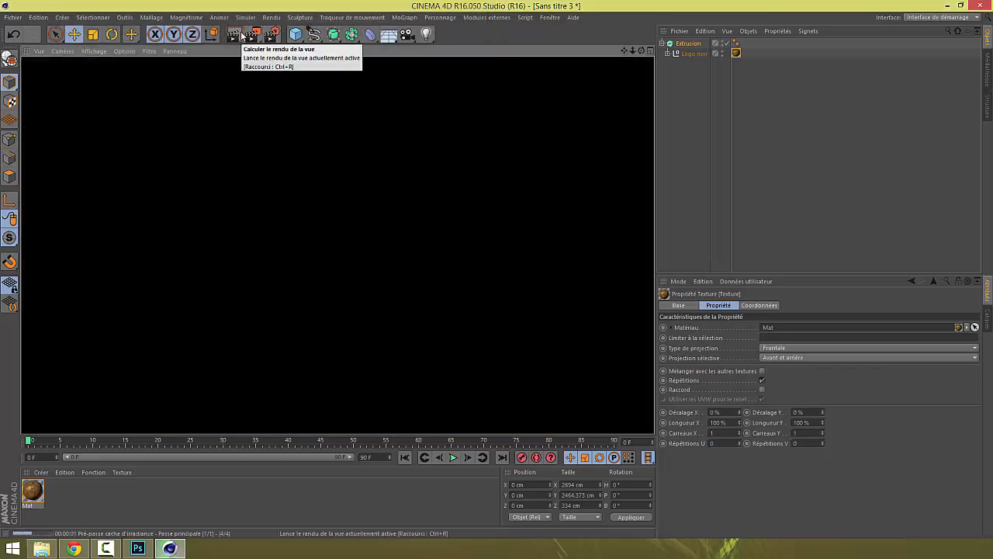